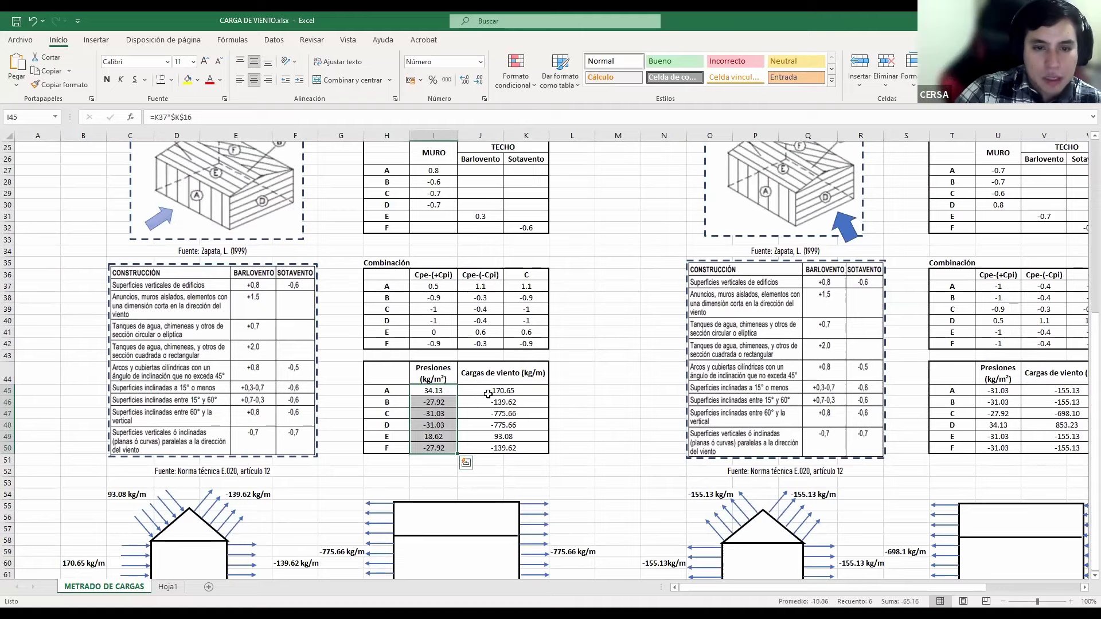
Step: Inspect the formula behind surface A's wind load under VIENTO X and trace its reference to the frame spacing in the initial data
{"action": "scroll", "coordinate": [635, 181], "scroll_direction": "up", "scroll_amount": 6}
{"action": "scroll", "coordinate": [635, 182], "scroll_direction": "up", "scroll_amount": 2}
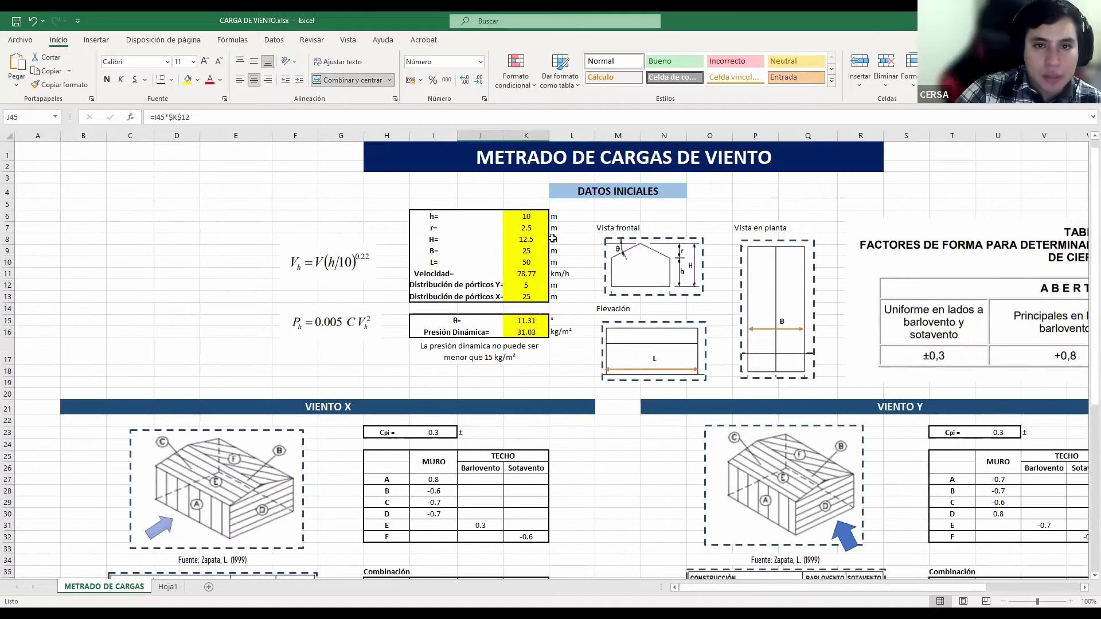
{"action": "scroll", "coordinate": [606, 291], "scroll_direction": "down", "scroll_amount": 7}
{"action": "double_click", "coordinate": [504, 428]}
{"action": "scroll", "coordinate": [550, 297], "scroll_direction": "up", "scroll_amount": 5}
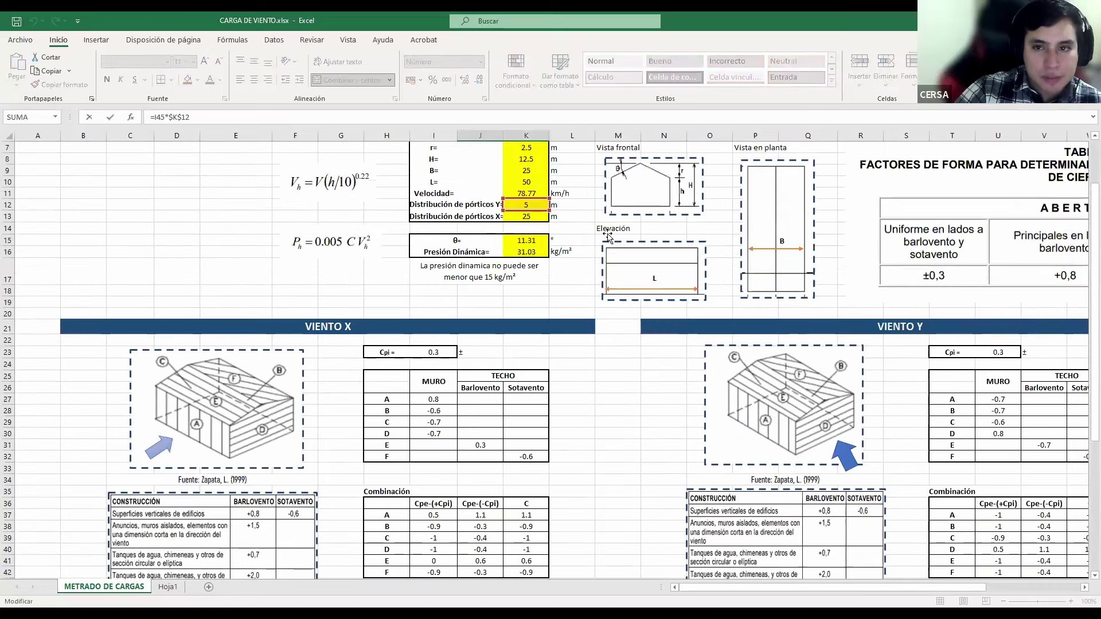
{"action": "scroll", "coordinate": [550, 296], "scroll_direction": "down", "scroll_amount": 4}
{"action": "key", "text": "Escape"}
{"action": "scroll", "coordinate": [540, 363], "scroll_direction": "down", "scroll_amount": 2}
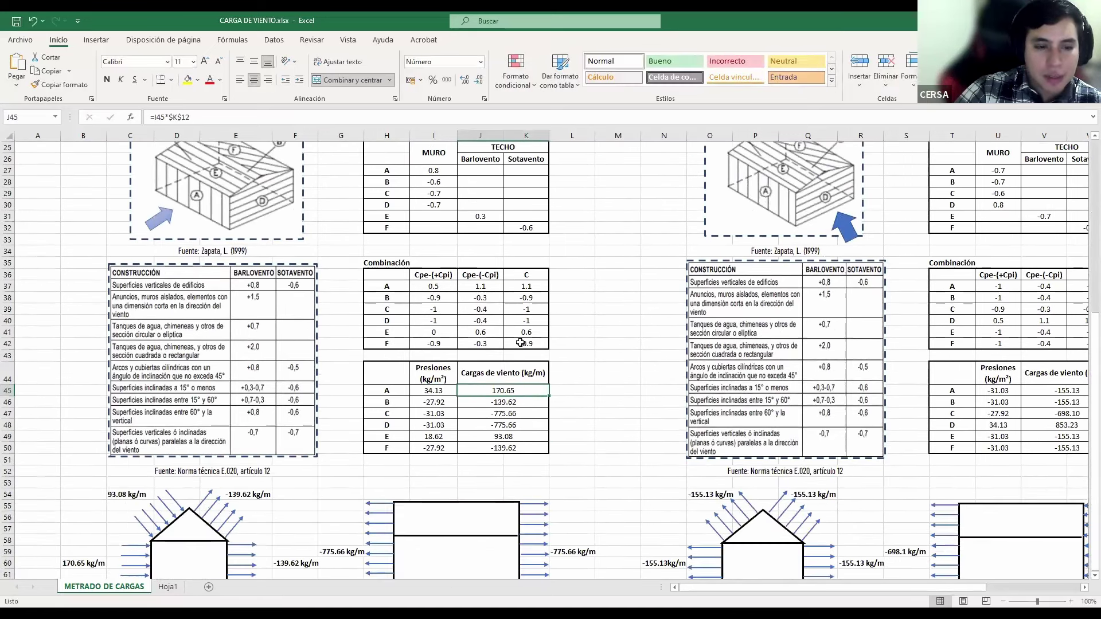
Step: Compare the VIENTO X wind load table with the load diagrams of the building below it
{"action": "scroll", "coordinate": [501, 344], "scroll_direction": "down", "scroll_amount": 2}
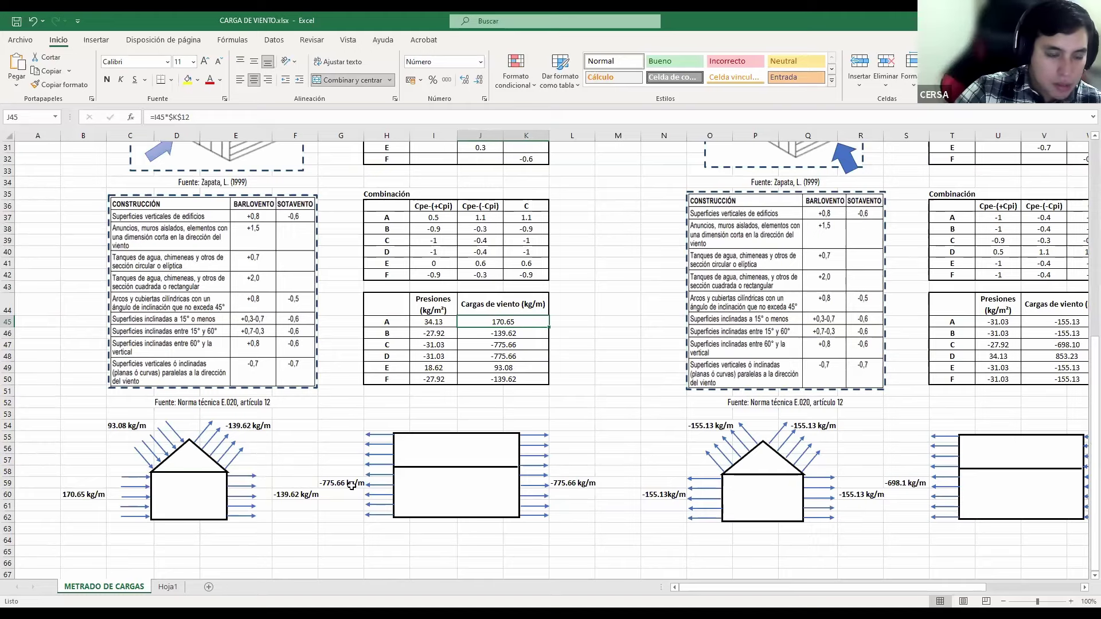
{"action": "scroll", "coordinate": [308, 323], "scroll_direction": "up", "scroll_amount": 2}
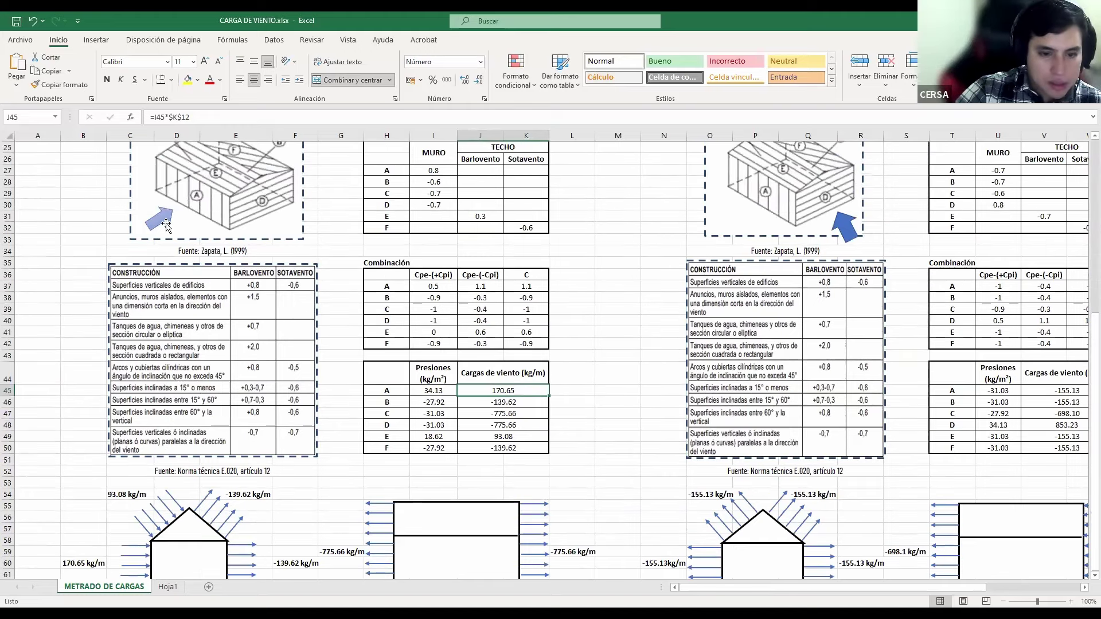
{"action": "scroll", "coordinate": [487, 418], "scroll_direction": "down", "scroll_amount": 1}
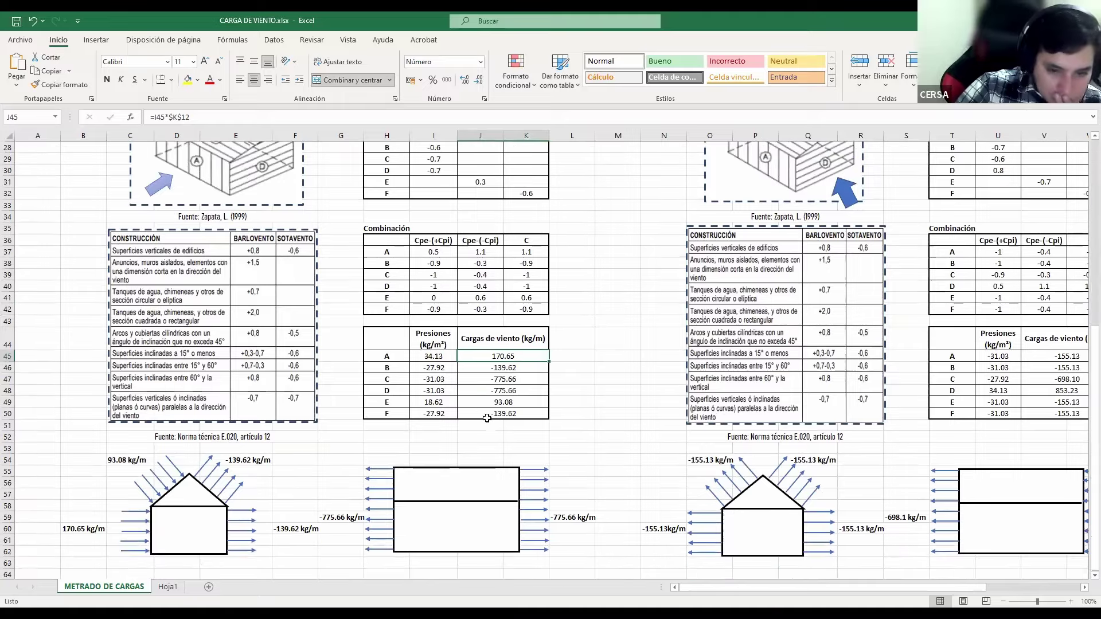
{"action": "scroll", "coordinate": [496, 444], "scroll_direction": "up", "scroll_amount": 1}
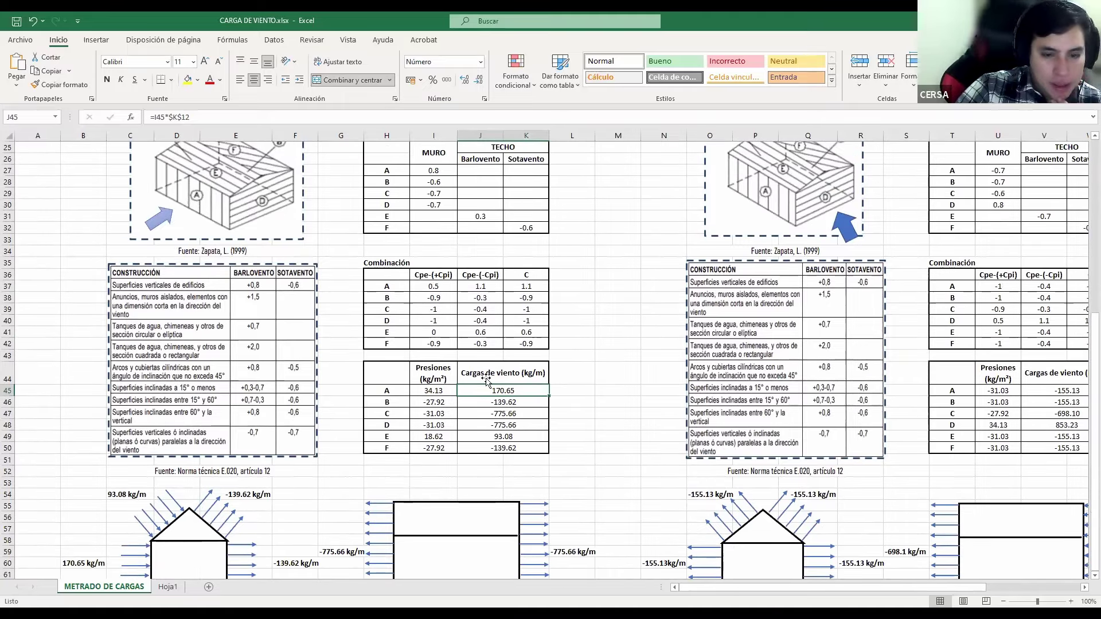
{"action": "scroll", "coordinate": [486, 381], "scroll_direction": "down", "scroll_amount": 1}
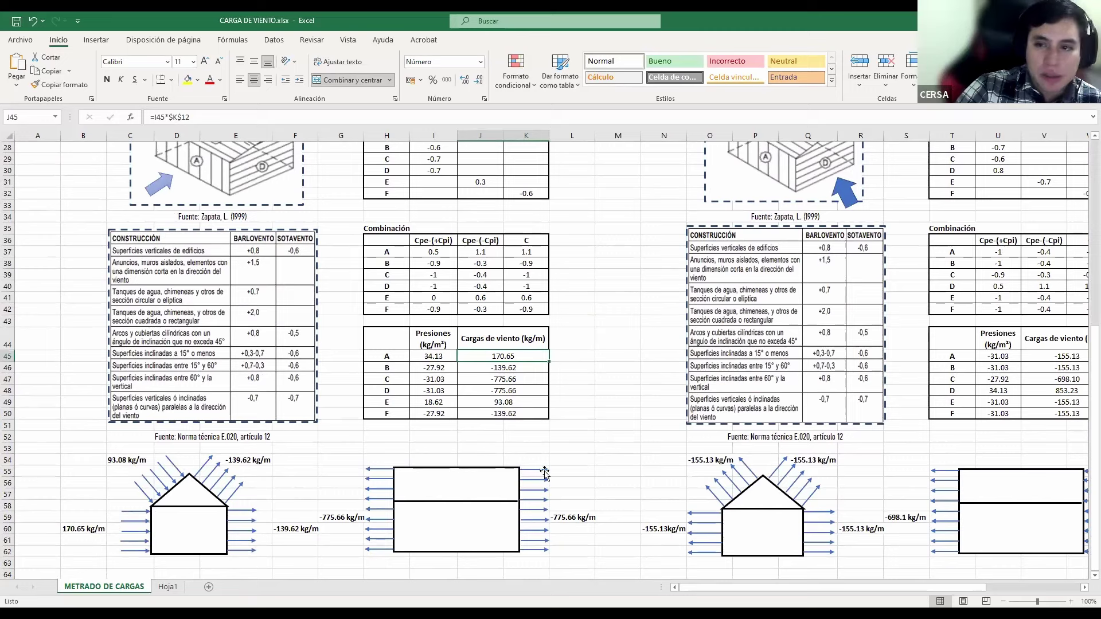
Step: Review the VIENTO Y wall and roof coefficients against the surface diagram and E.020 table, along with its wind loads and diagrams
{"action": "left_click", "coordinate": [618, 368]}
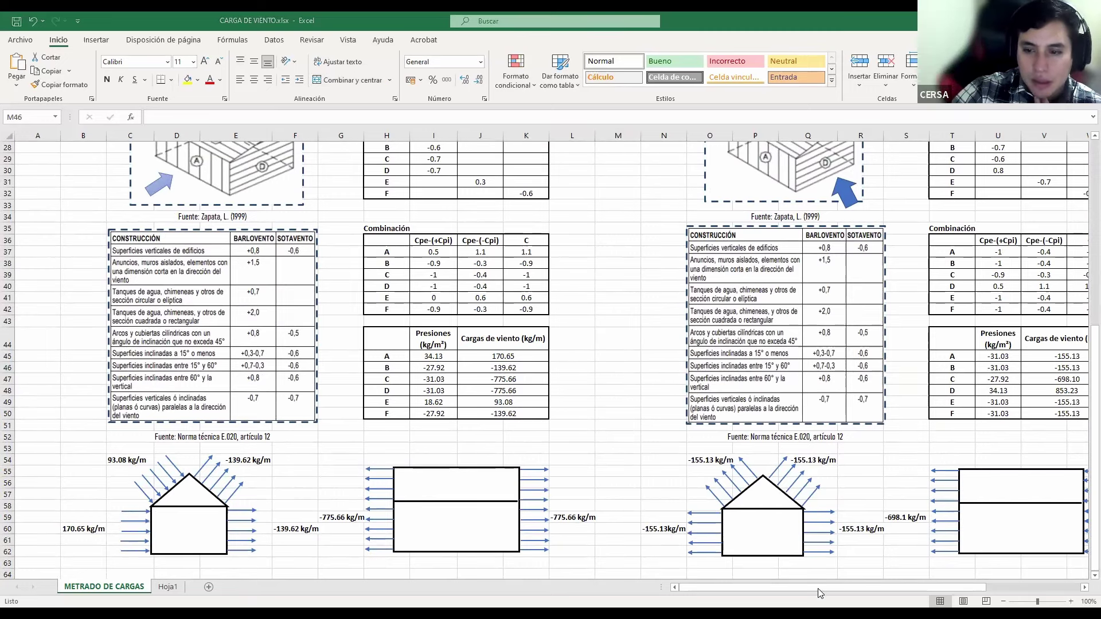
{"action": "left_click_drag", "start_coordinate": [835, 590], "coordinate": [914, 589]}
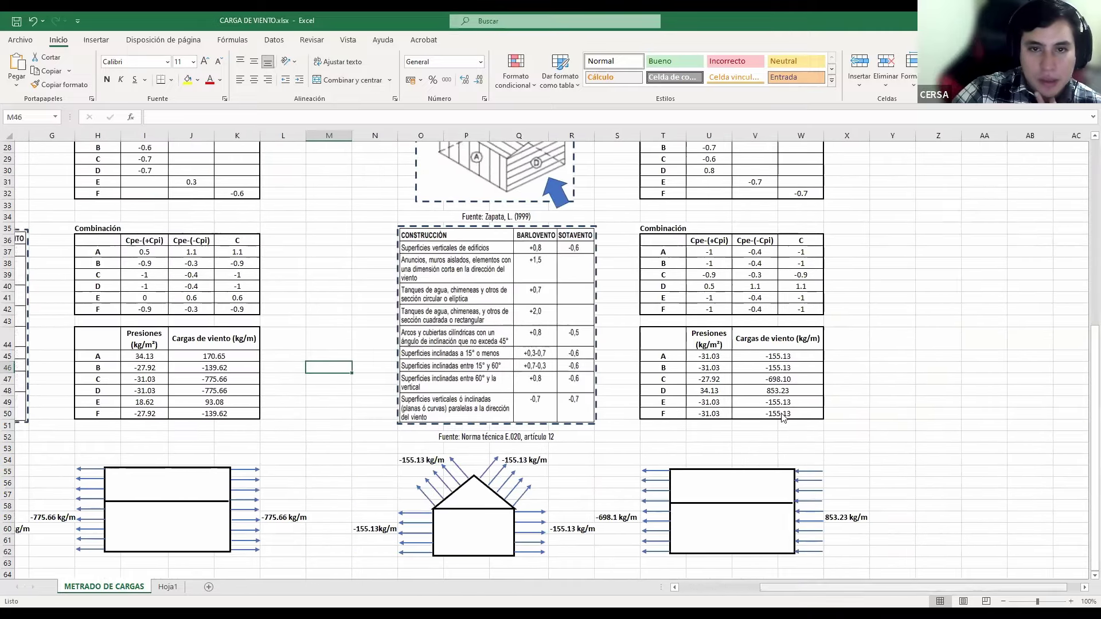
{"action": "scroll", "coordinate": [485, 228], "scroll_direction": "up", "scroll_amount": 2}
{"action": "scroll", "coordinate": [485, 228], "scroll_direction": "up", "scroll_amount": 1}
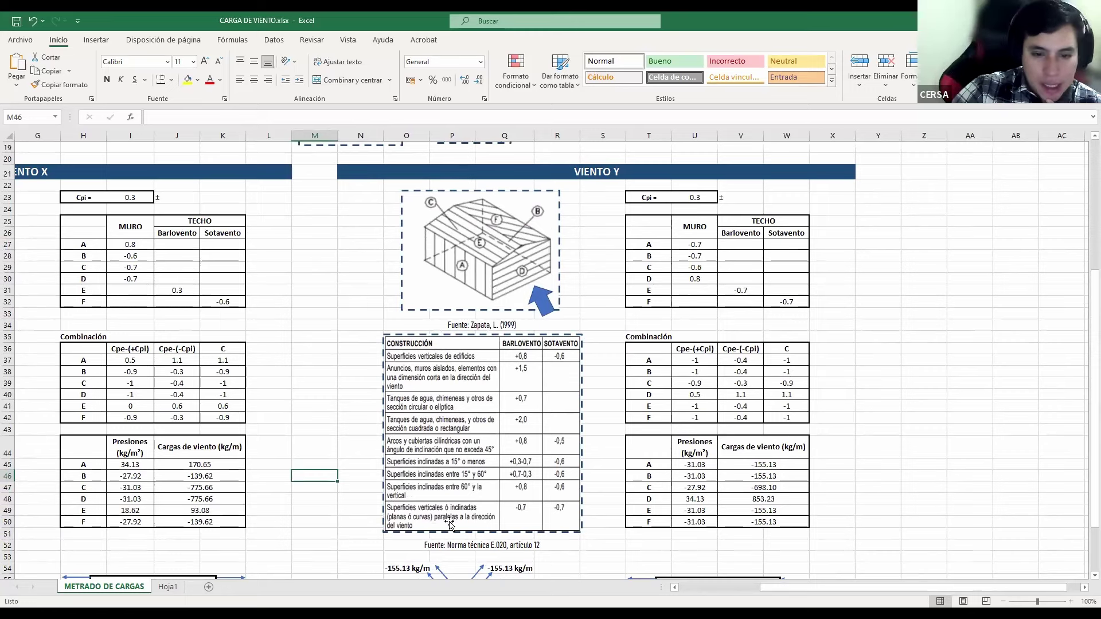
{"action": "left_click_drag", "start_coordinate": [698, 244], "coordinate": [697, 256]}
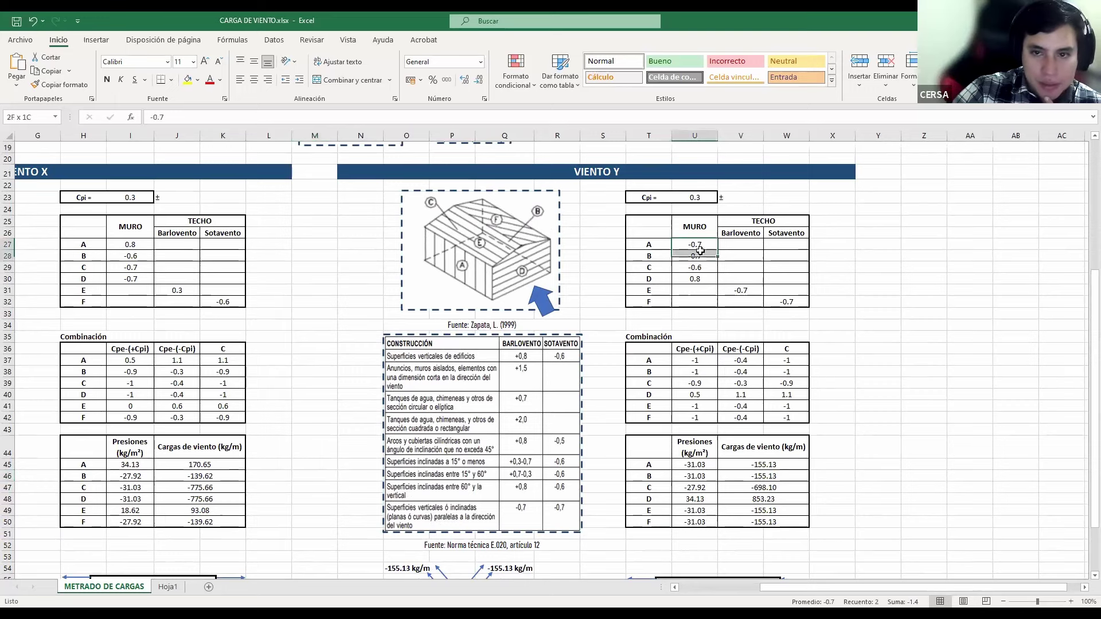
{"action": "left_click", "coordinate": [439, 235]}
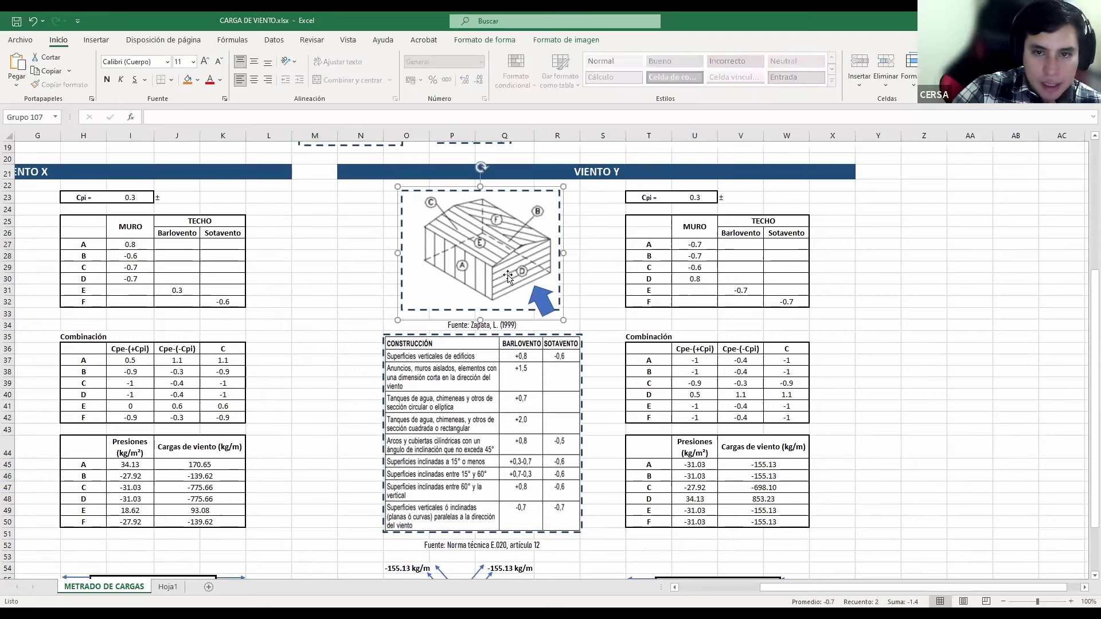
{"action": "left_click", "coordinate": [454, 355]}
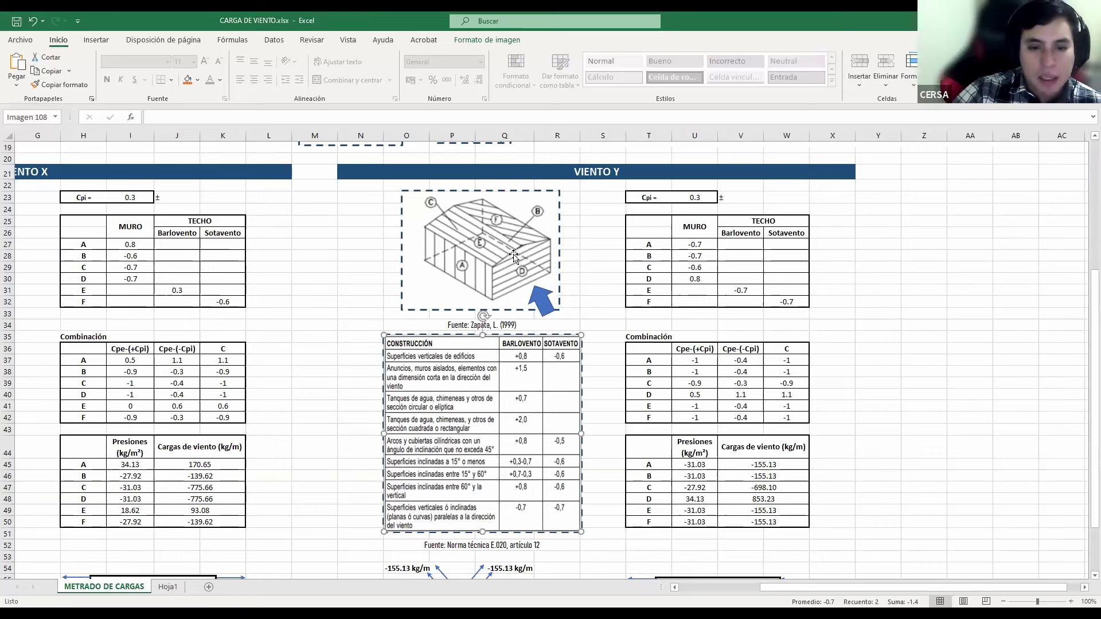
{"action": "left_click", "coordinate": [742, 292]}
{"action": "left_click", "coordinate": [777, 295]}
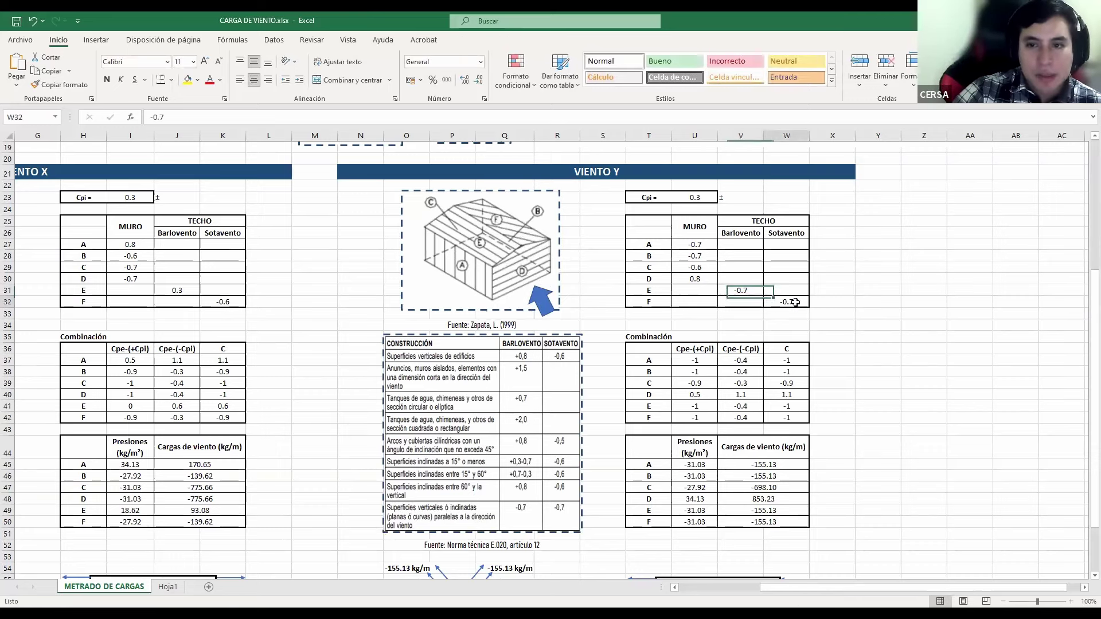
{"action": "left_click", "coordinate": [896, 290]}
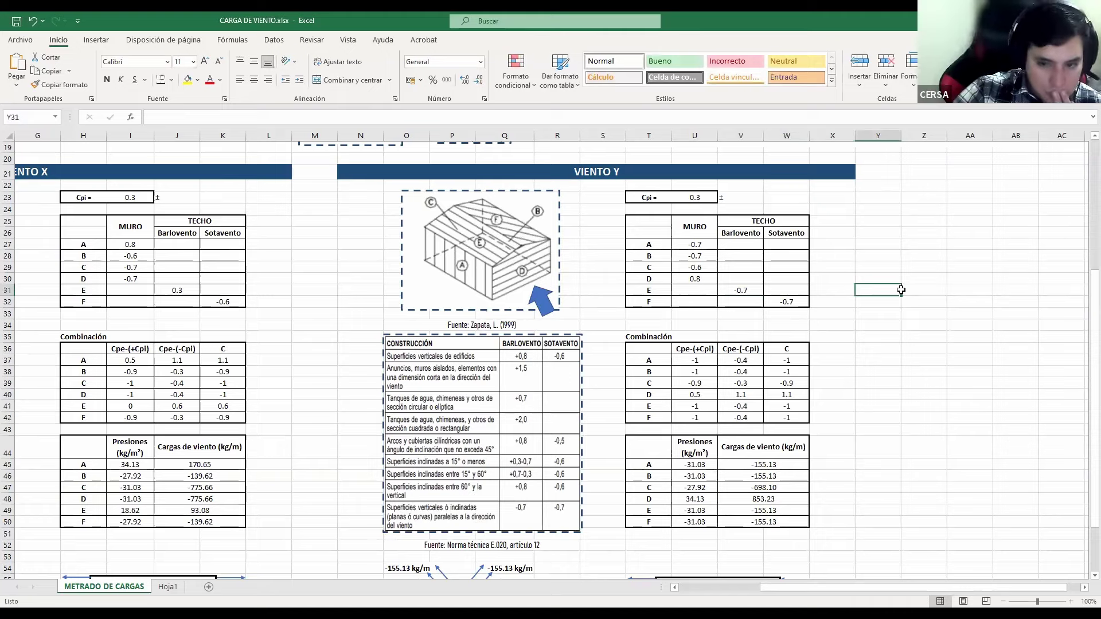
{"action": "scroll", "coordinate": [813, 299], "scroll_direction": "down", "scroll_amount": 1}
{"action": "scroll", "coordinate": [783, 310], "scroll_direction": "down", "scroll_amount": 3}
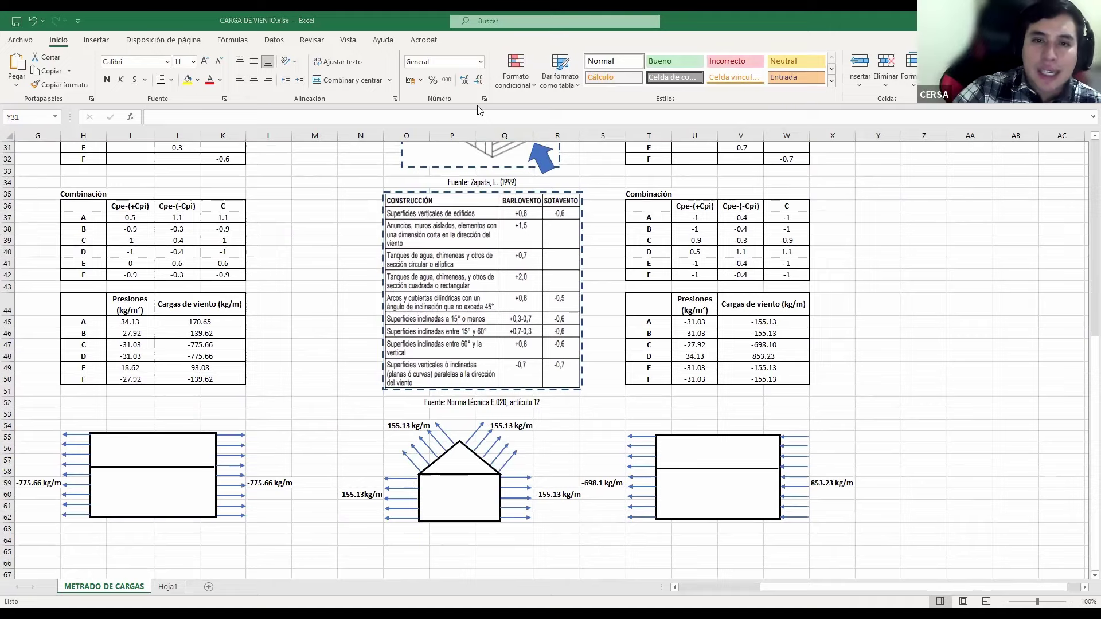
{"action": "scroll", "coordinate": [740, 379], "scroll_direction": "up", "scroll_amount": 8}
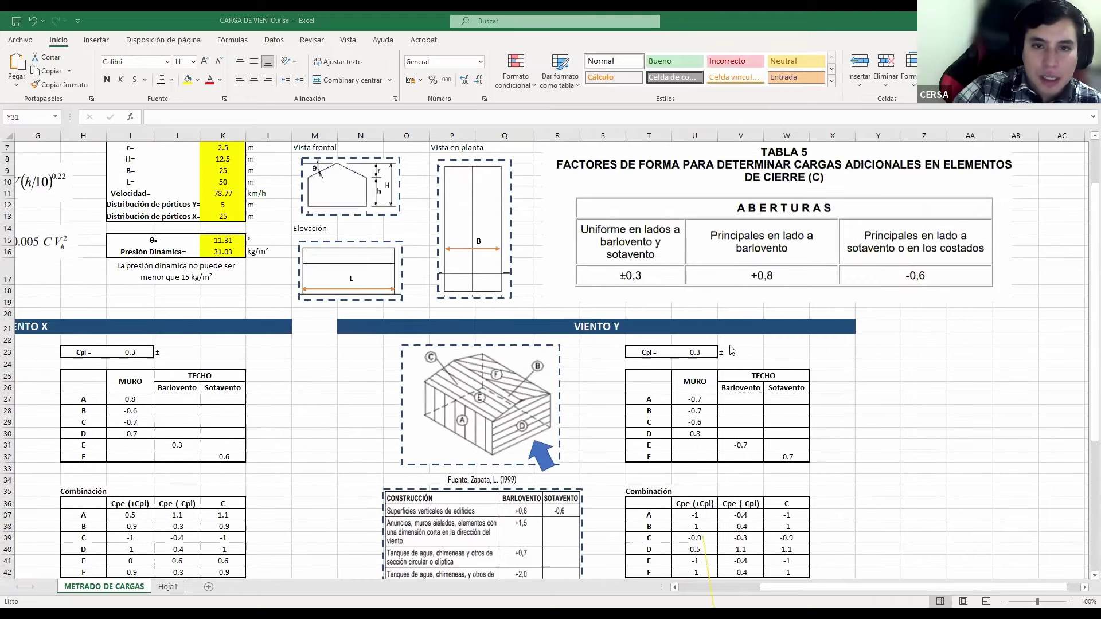
{"action": "scroll", "coordinate": [732, 351], "scroll_direction": "up", "scroll_amount": 2}
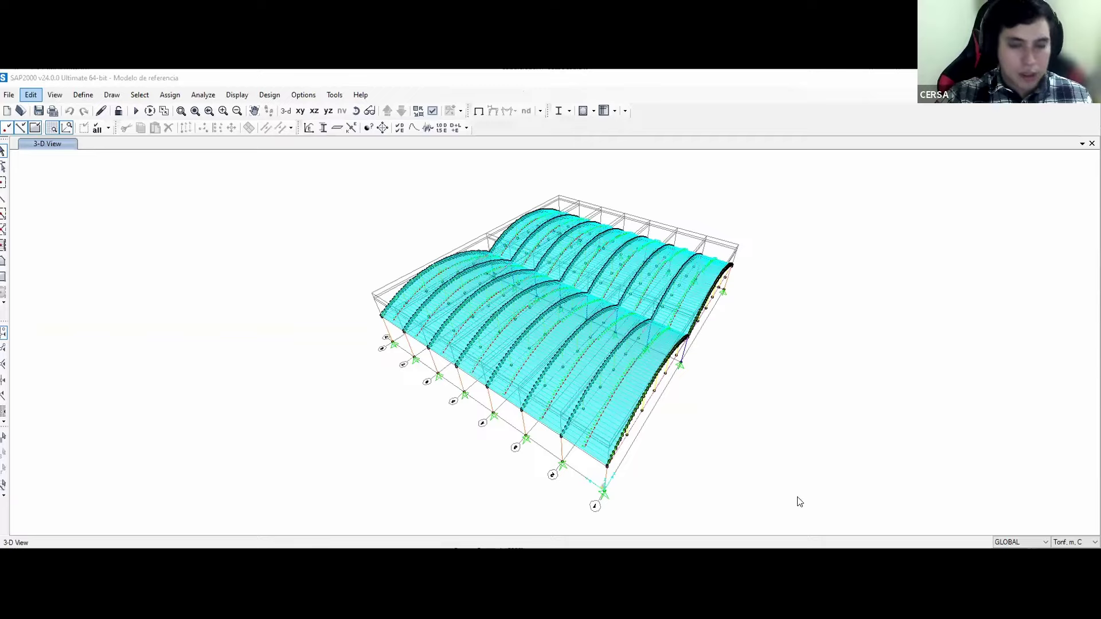
Step: Switch to SAP2000 and examine the double-arched roof model, including its front truss and the members beneath it
{"action": "mouse_move", "coordinate": [800, 502]}
{"action": "middle_mouse_down", "text": "shift"}
{"action": "mouse_move", "coordinate": [625, 385]}
{"action": "mouse_move", "coordinate": [528, 396]}
{"action": "middle_mouse_up", "text": "shift"}
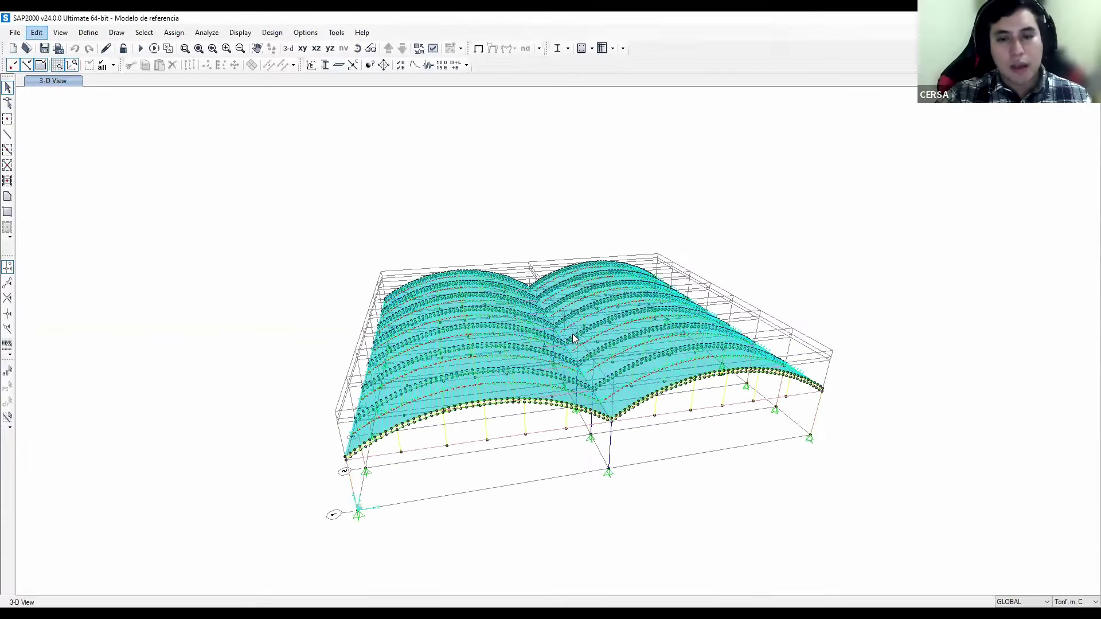
{"action": "scroll", "coordinate": [671, 399], "scroll_direction": "up", "scroll_amount": 3}
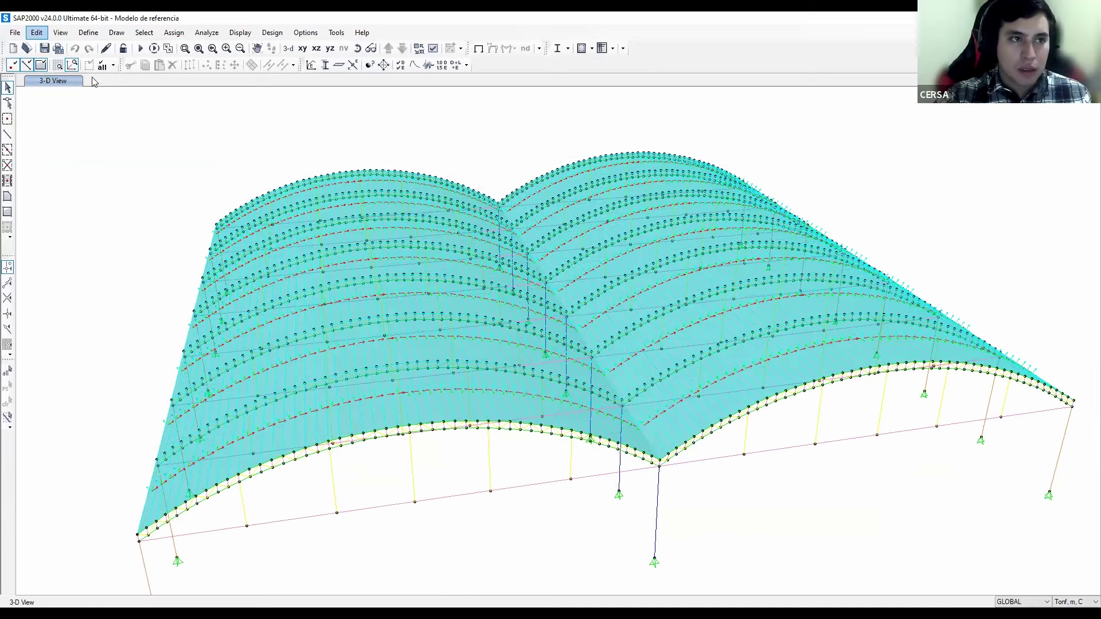
{"action": "left_click", "coordinate": [58, 65]}
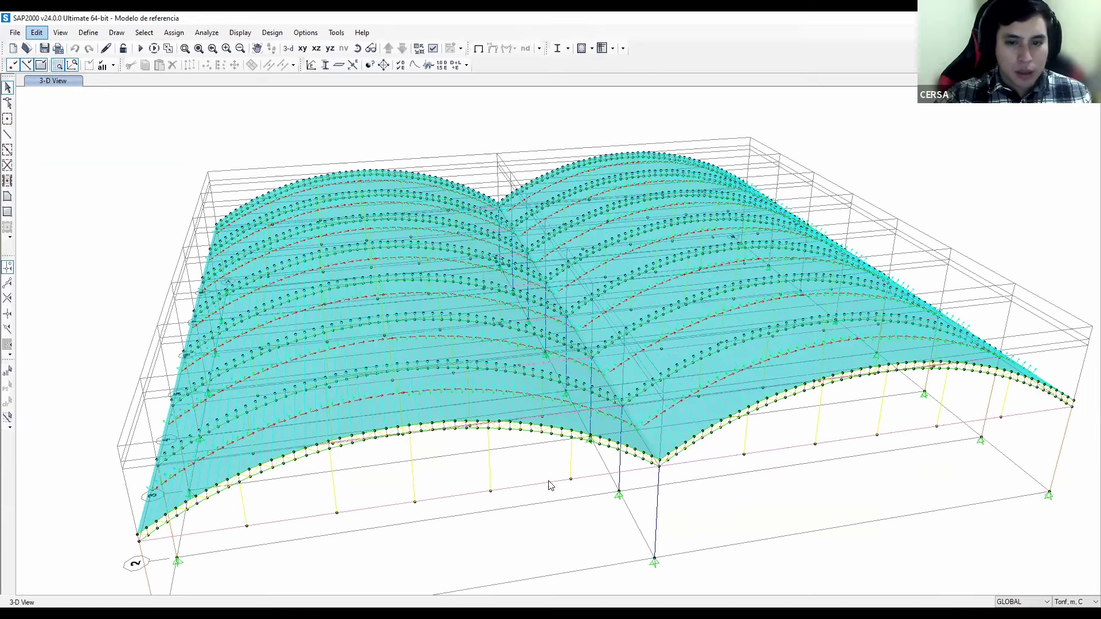
{"action": "scroll", "coordinate": [503, 353], "scroll_direction": "down", "scroll_amount": 3}
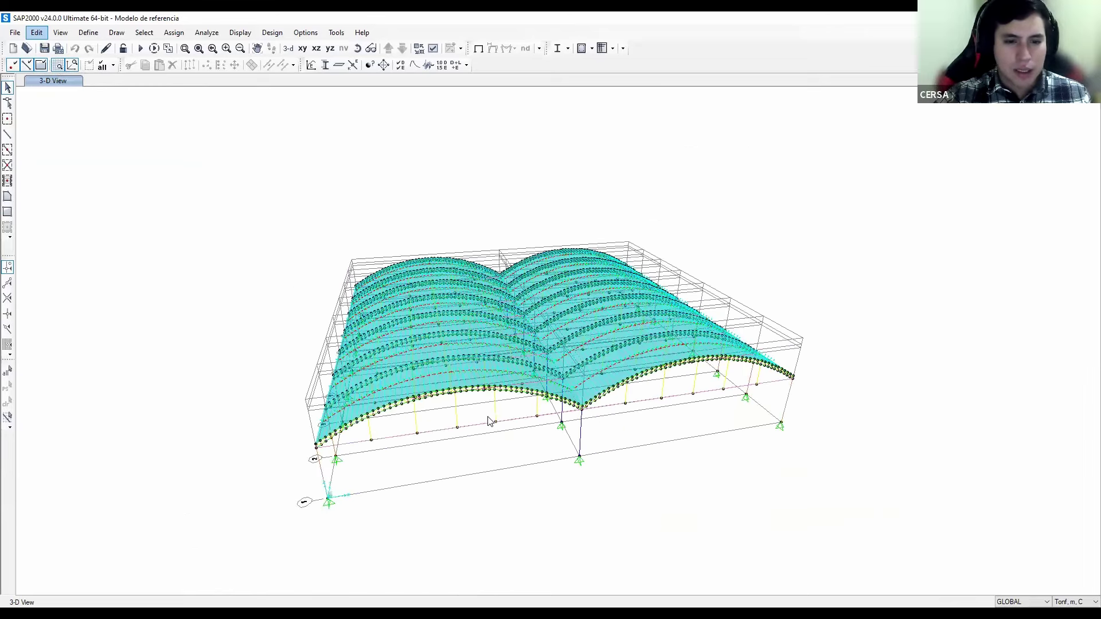
{"action": "scroll", "coordinate": [491, 422], "scroll_direction": "up", "scroll_amount": 3}
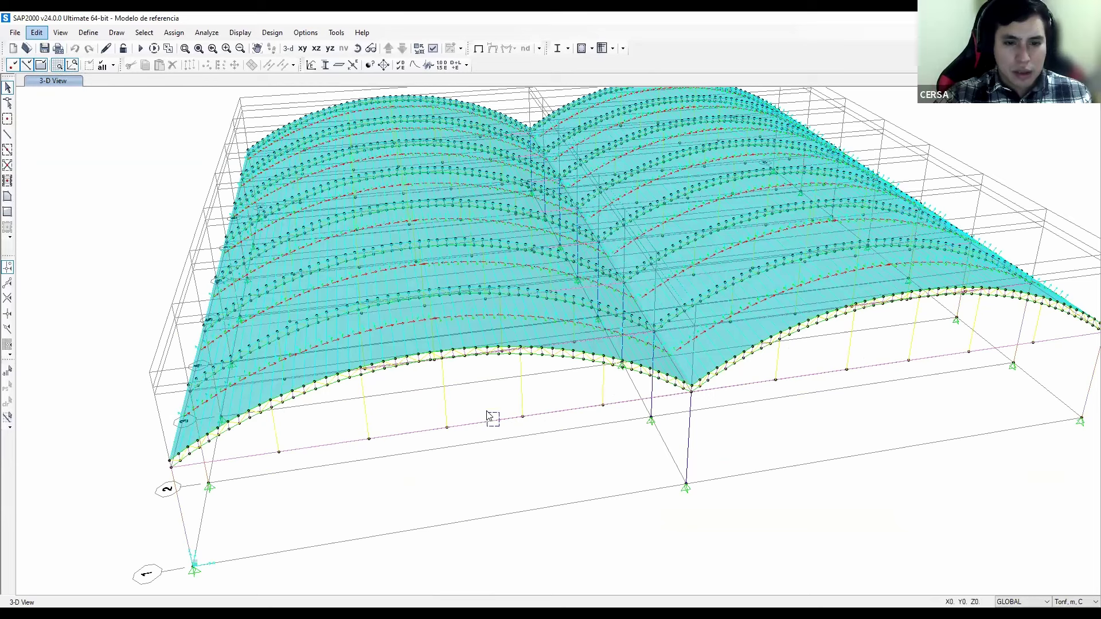
{"action": "left_click", "coordinate": [498, 419]}
{"action": "left_click_drag", "start_coordinate": [611, 398], "coordinate": [256, 437]}
{"action": "key", "text": "ctrl+q"}
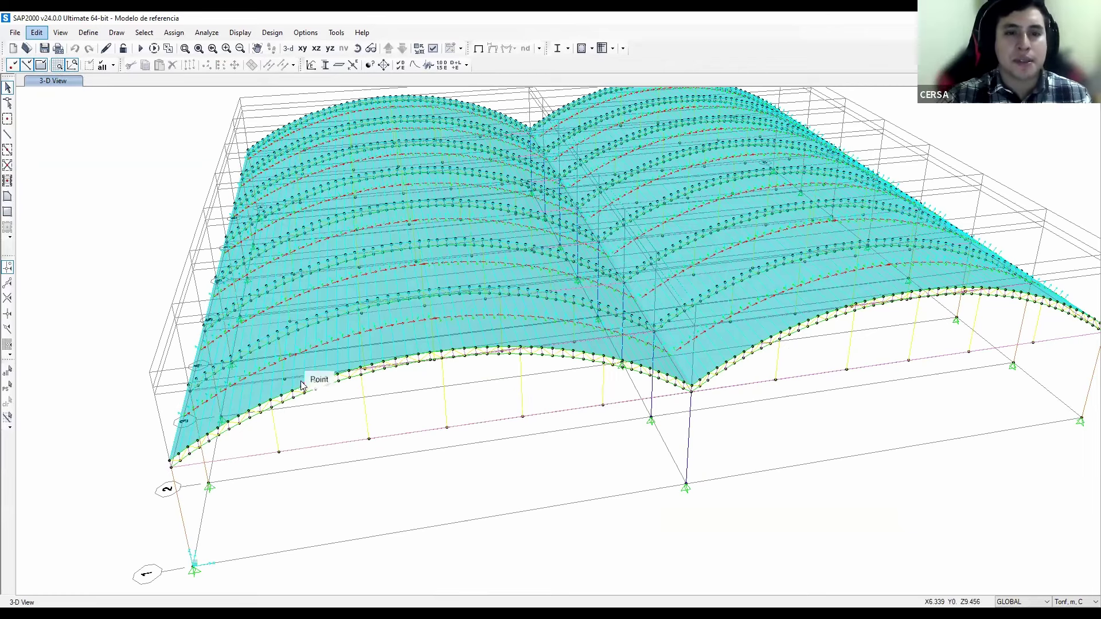
{"action": "scroll", "coordinate": [559, 389], "scroll_direction": "down", "scroll_amount": 3}
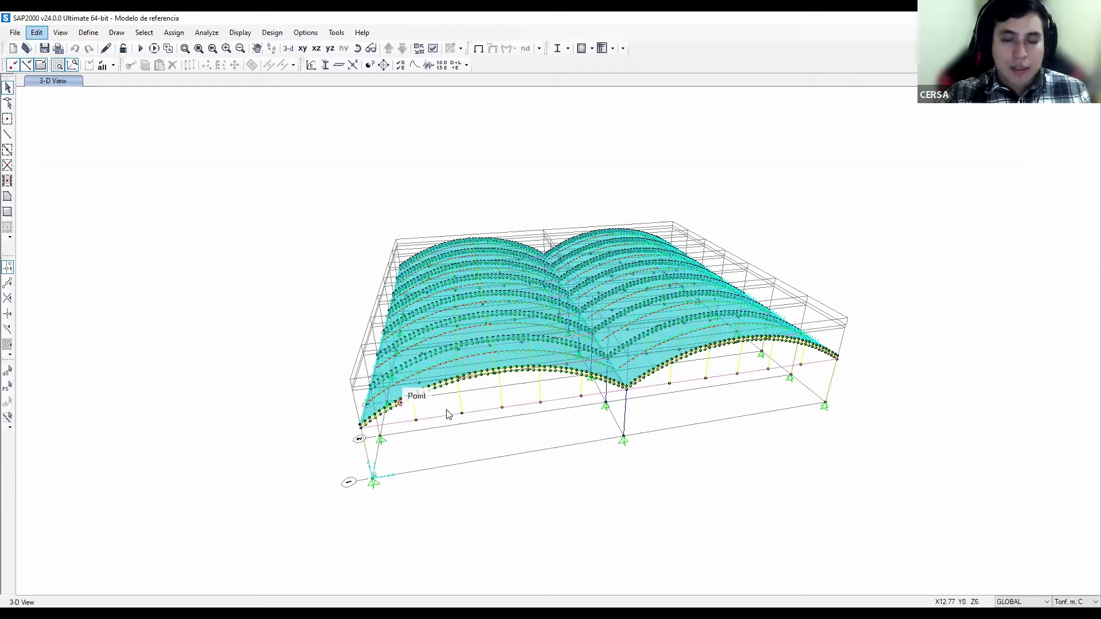
{"action": "scroll", "coordinate": [499, 366], "scroll_direction": "up", "scroll_amount": 5}
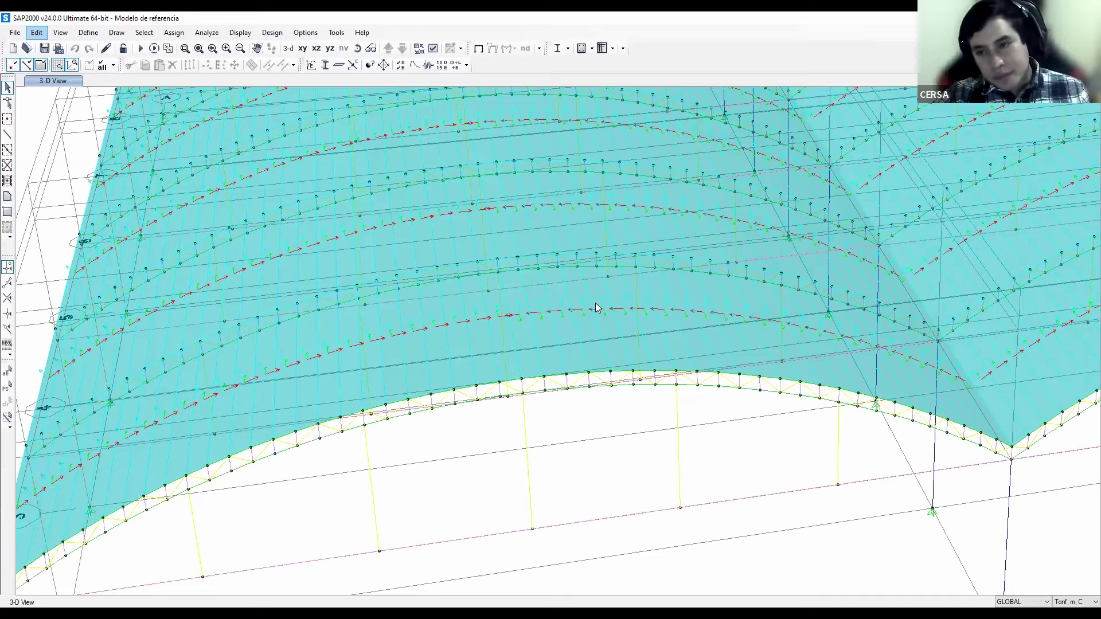
{"action": "scroll", "coordinate": [702, 379], "scroll_direction": "down", "scroll_amount": 5}
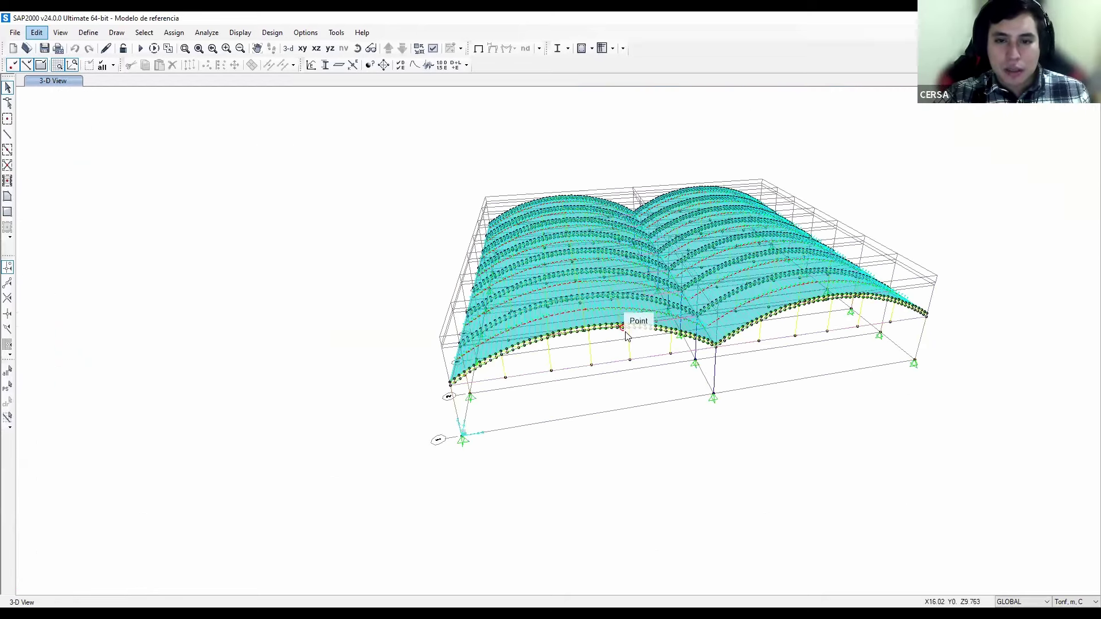
{"action": "scroll", "coordinate": [629, 317], "scroll_direction": "up", "scroll_amount": 4}
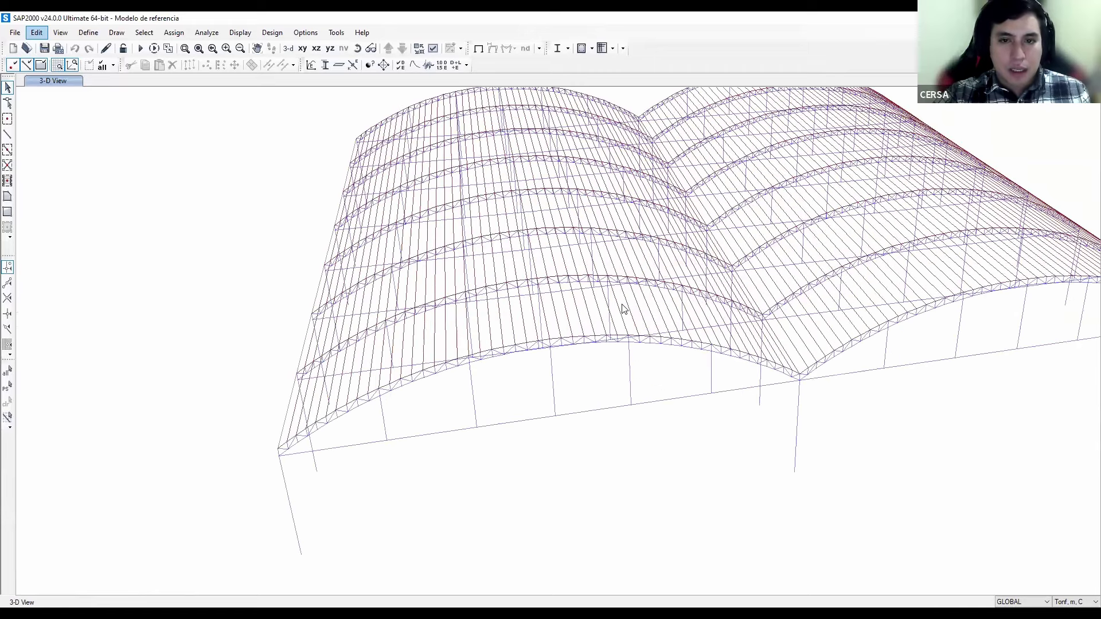
{"action": "scroll", "coordinate": [621, 309], "scroll_direction": "down", "scroll_amount": 4}
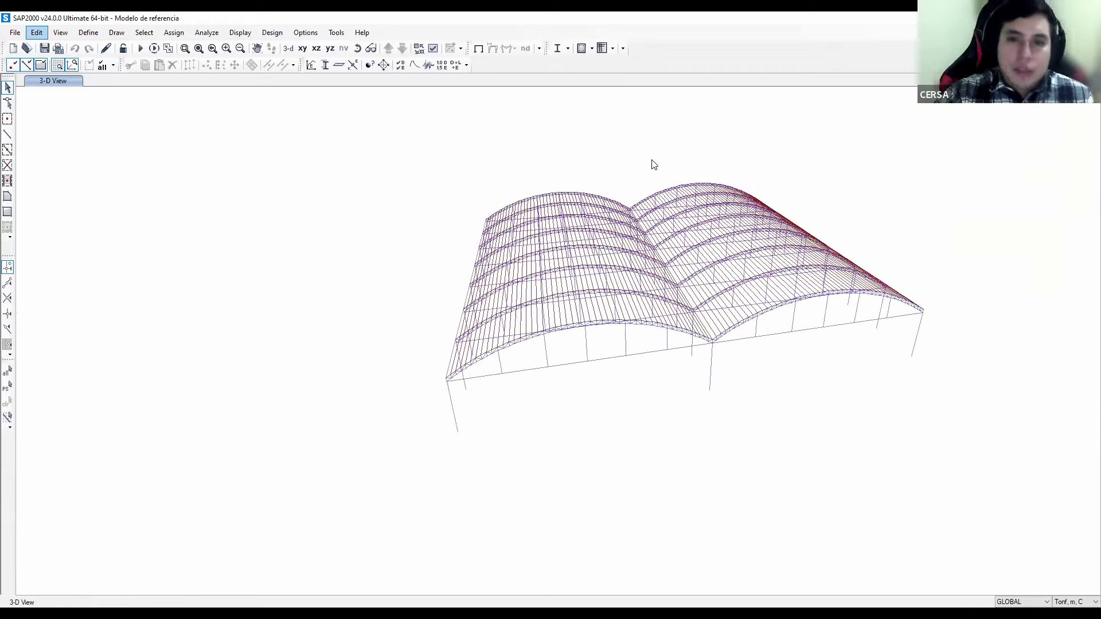
Step: Restore the default 3-D view and set its display options to Extrude view with joints invisible
{"action": "left_click", "coordinate": [287, 48]}
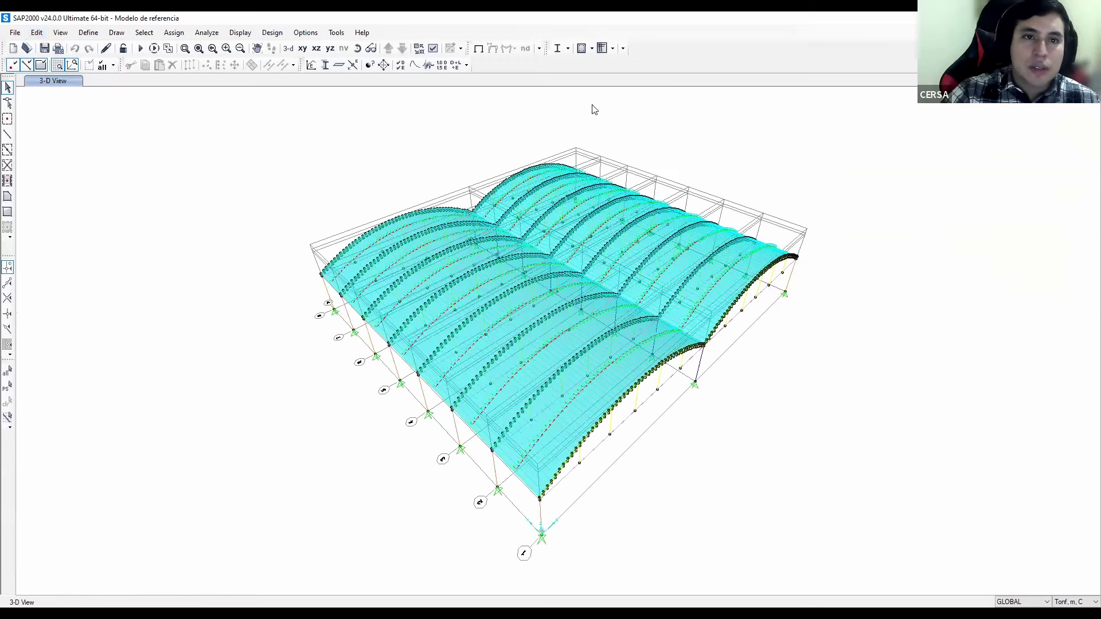
{"action": "left_click", "coordinate": [433, 49]}
{"action": "left_click", "coordinate": [487, 176]}
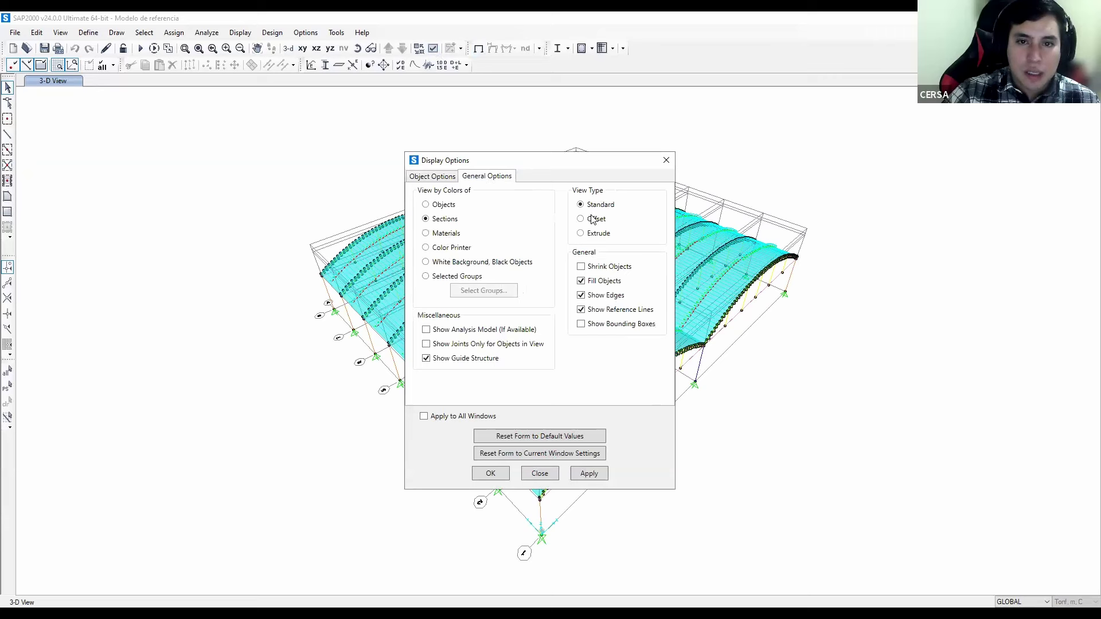
{"action": "left_click", "coordinate": [429, 176]}
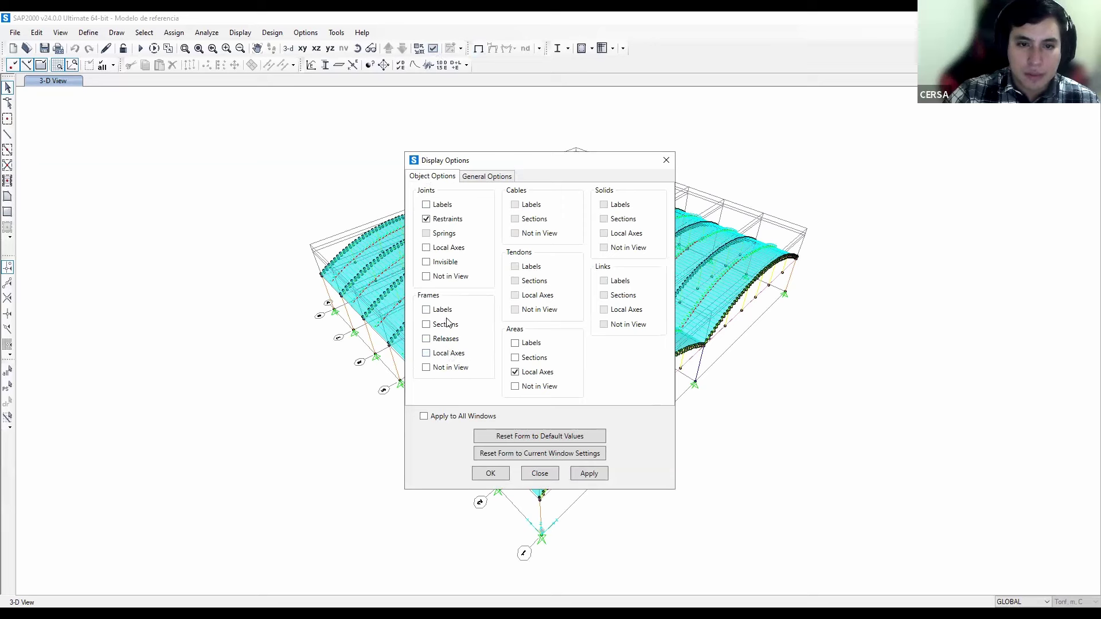
{"action": "left_click", "coordinate": [597, 473]}
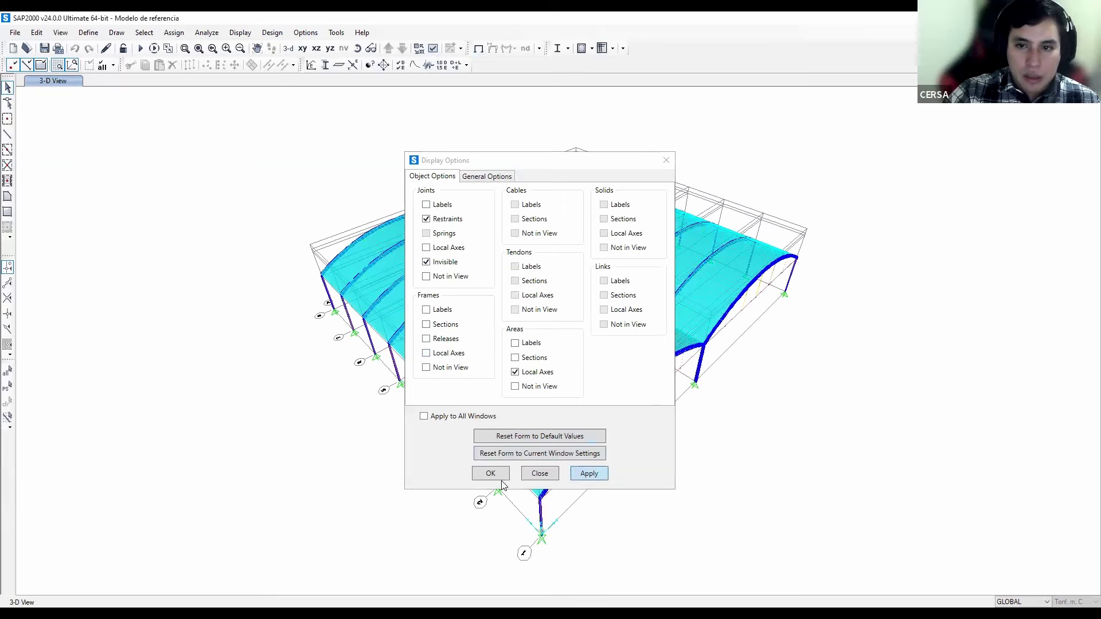
{"action": "left_click", "coordinate": [666, 160]}
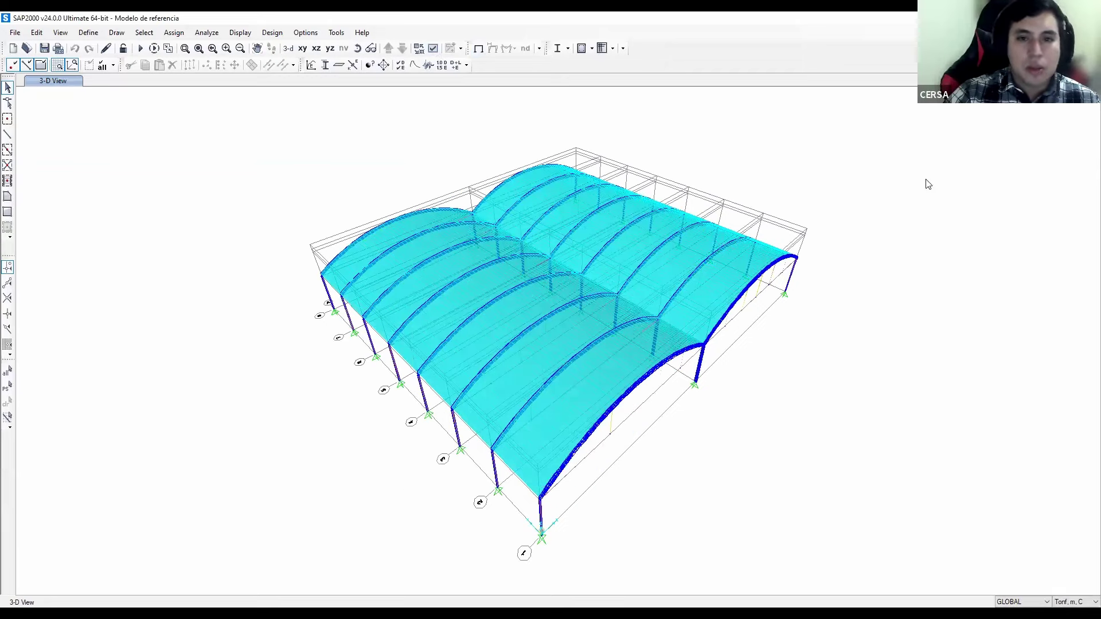
Step: Hide the grid lines in the 3-D view of the double-arched roof
{"action": "scroll", "coordinate": [597, 350], "scroll_direction": "up", "scroll_amount": 2}
{"action": "scroll", "coordinate": [598, 350], "scroll_direction": "up", "scroll_amount": 2}
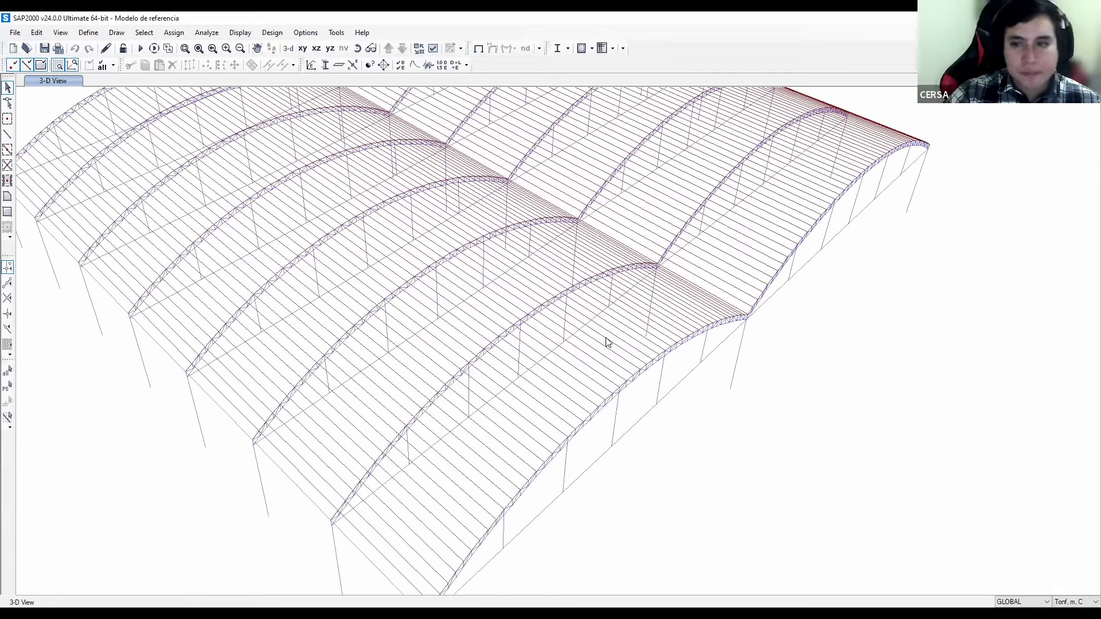
{"action": "scroll", "coordinate": [577, 336], "scroll_direction": "down", "scroll_amount": 6}
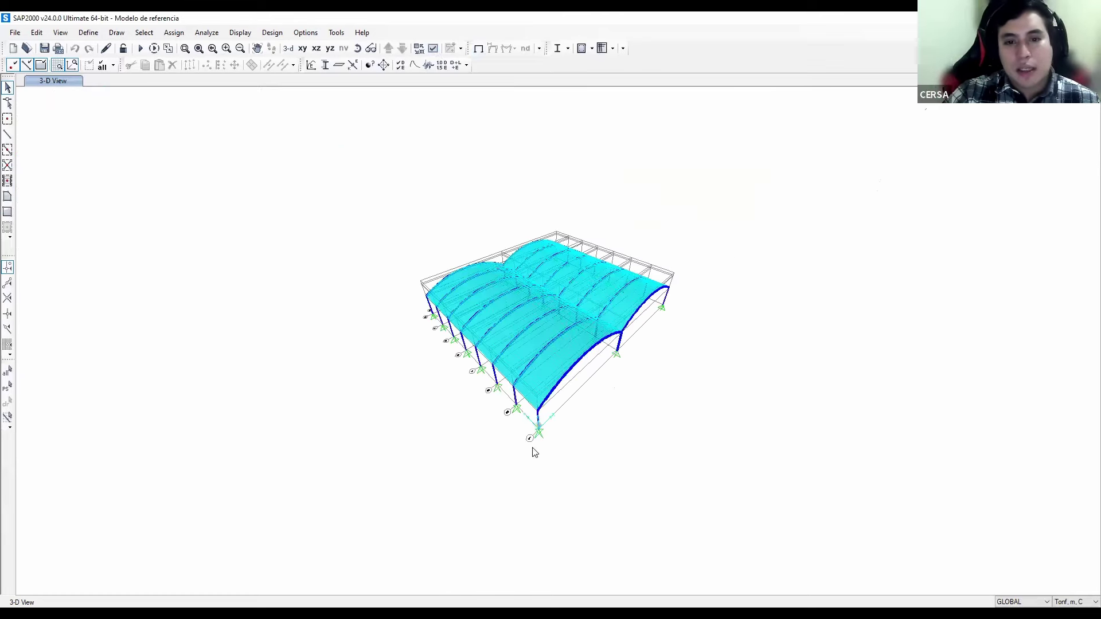
{"action": "left_click", "coordinate": [58, 66]}
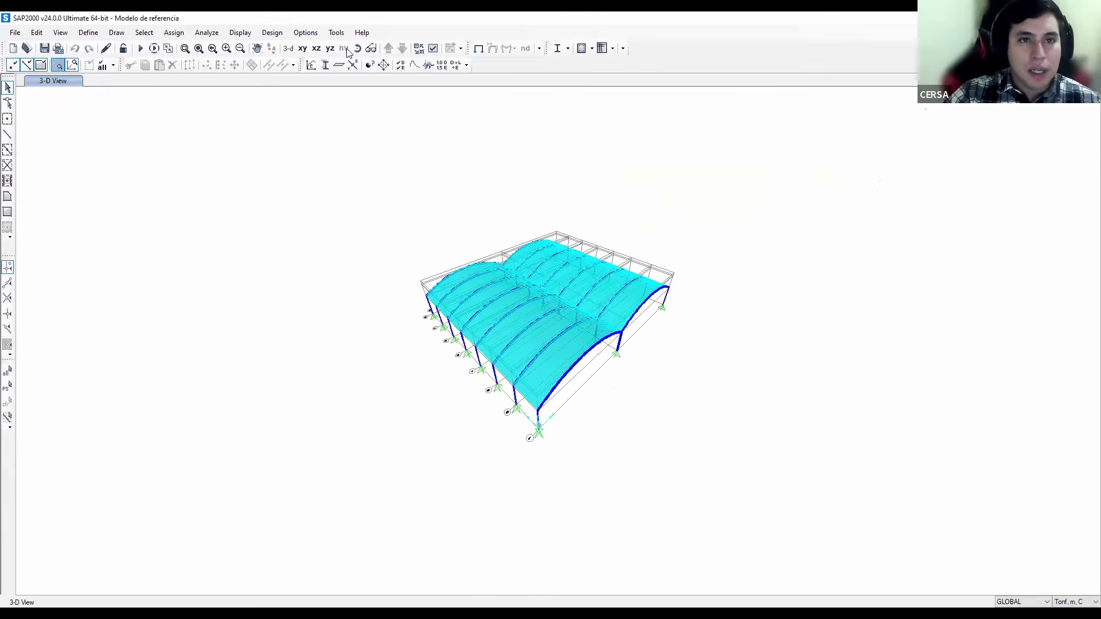
Step: Rotate the model to a low frontal view and examine the trusses, columns and supports beneath both arches
{"action": "left_click", "coordinate": [357, 50]}
{"action": "left_click_drag", "start_coordinate": [590, 381], "coordinate": [324, 304]}
{"action": "scroll", "coordinate": [578, 367], "scroll_direction": "up", "scroll_amount": 8}
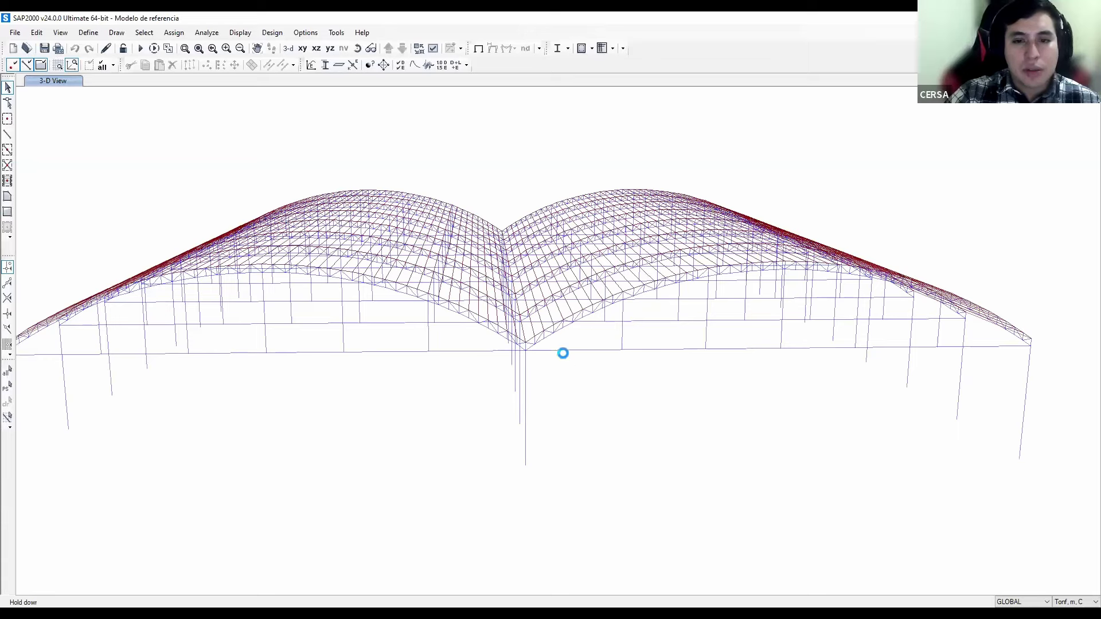
{"action": "left_click_drag", "start_coordinate": [413, 368], "coordinate": [386, 418]}
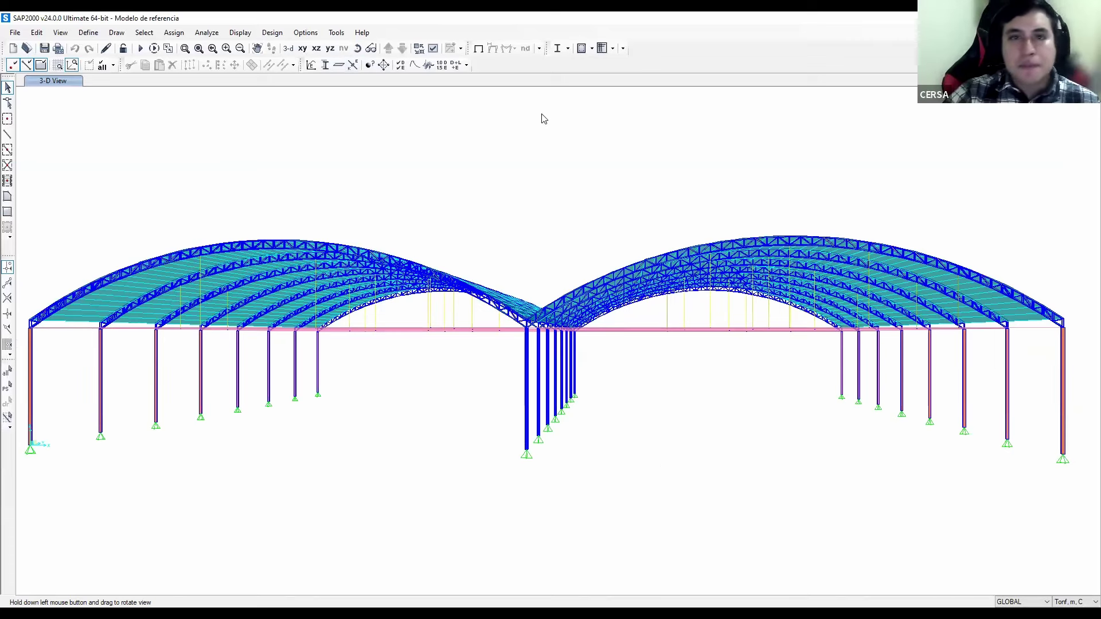
Step: Switch the model's view type to Standard and back to Extrude, and close the display options
{"action": "left_click", "coordinate": [435, 49]}
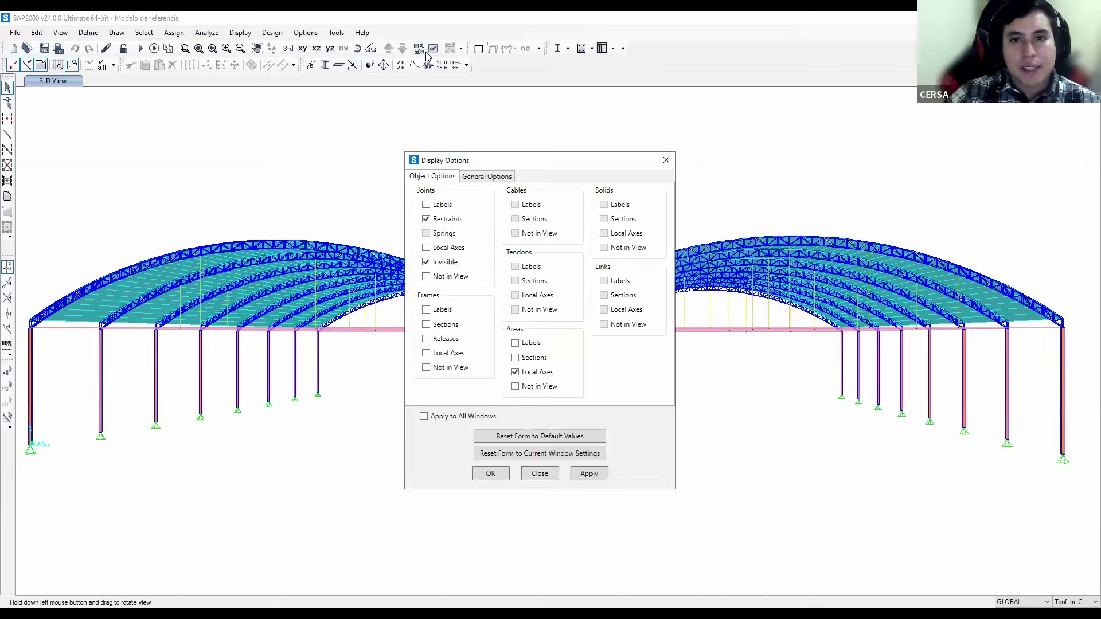
{"action": "left_click", "coordinate": [497, 178]}
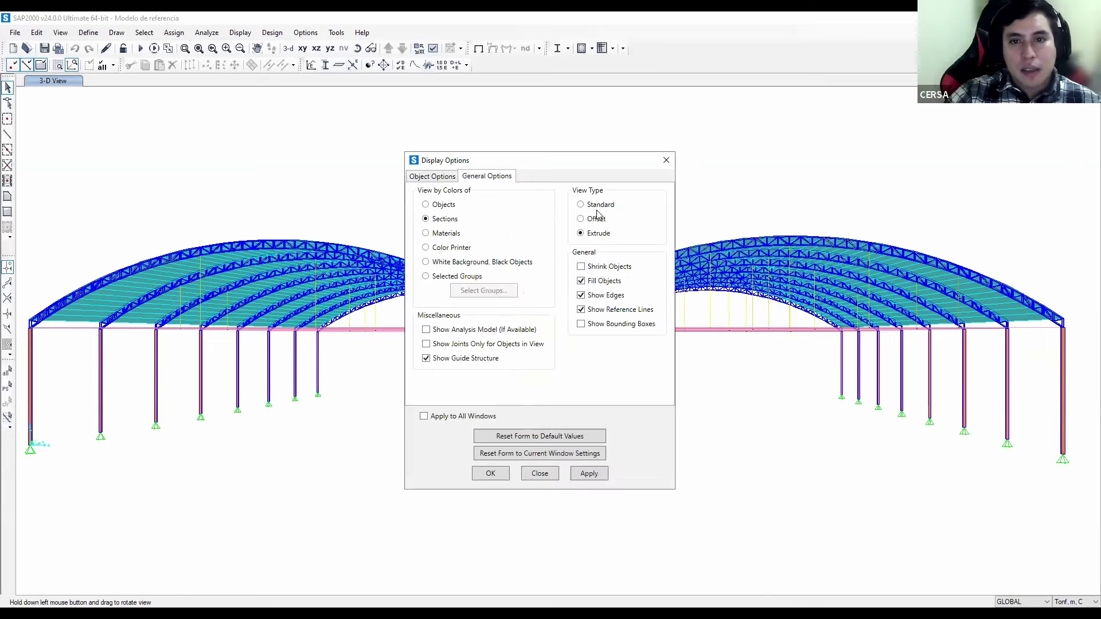
{"action": "left_click", "coordinate": [594, 474]}
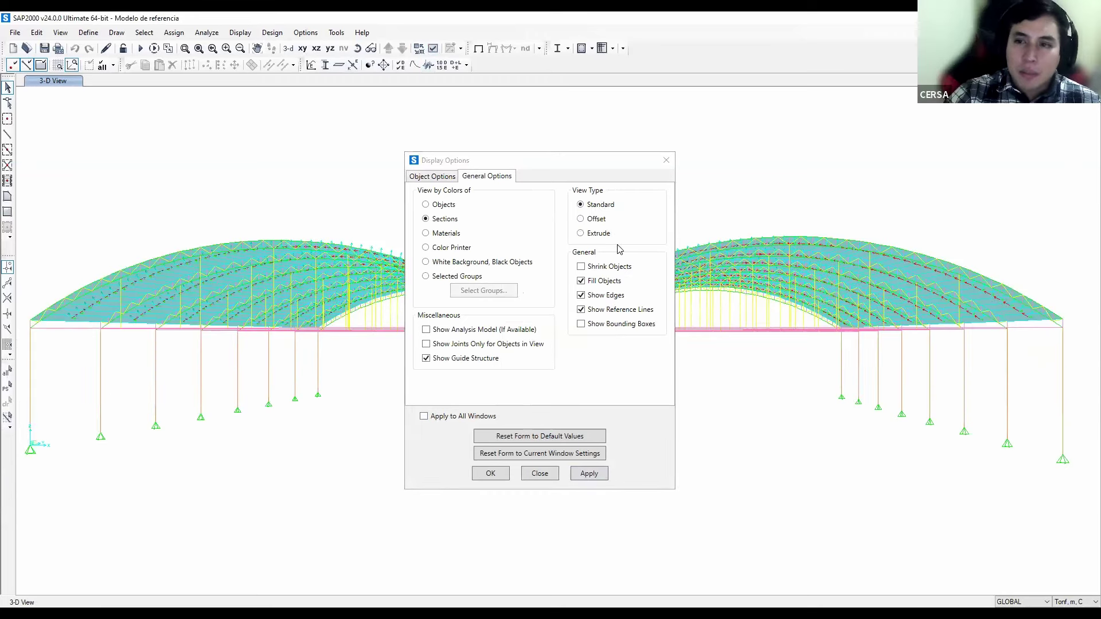
{"action": "left_click", "coordinate": [590, 234]}
{"action": "left_click", "coordinate": [592, 471]}
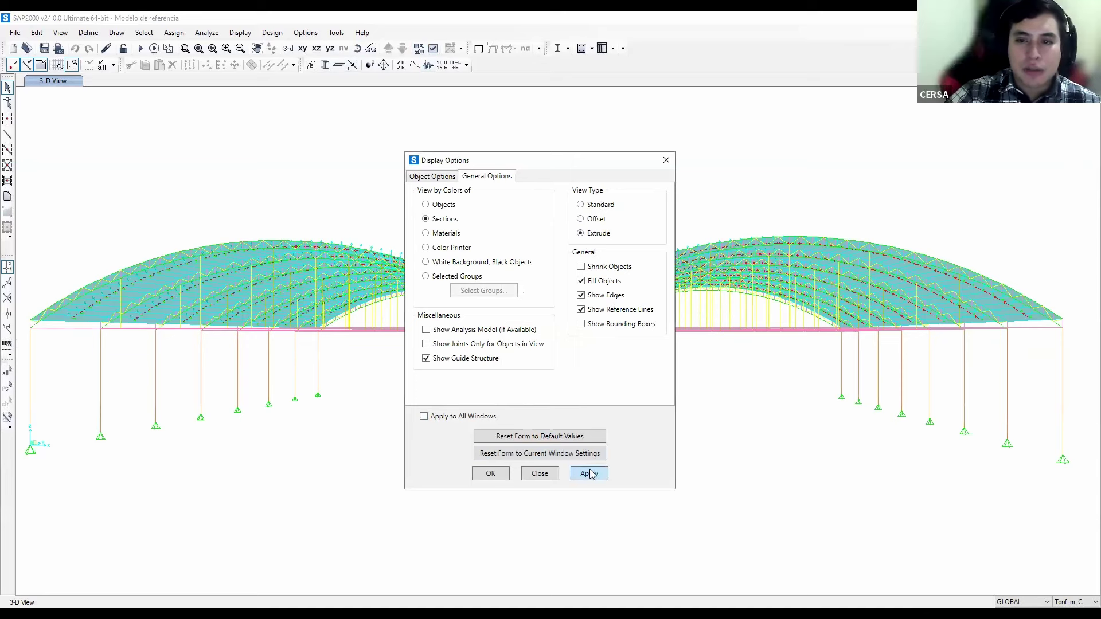
{"action": "left_click_drag", "start_coordinate": [540, 164], "coordinate": [651, 404]}
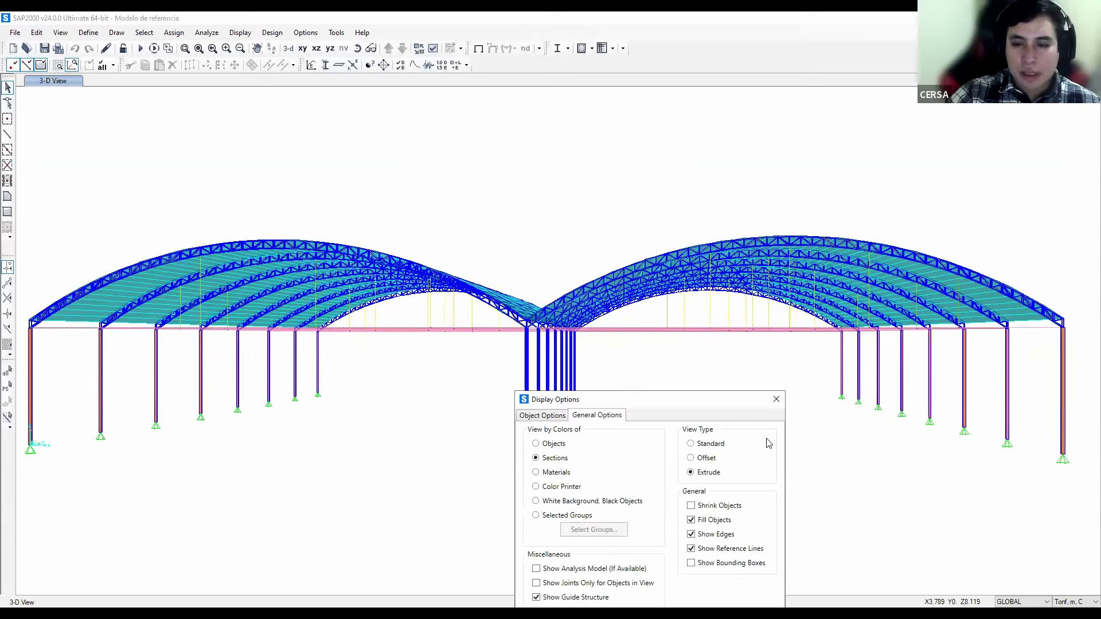
{"action": "left_click", "coordinate": [612, 364]}
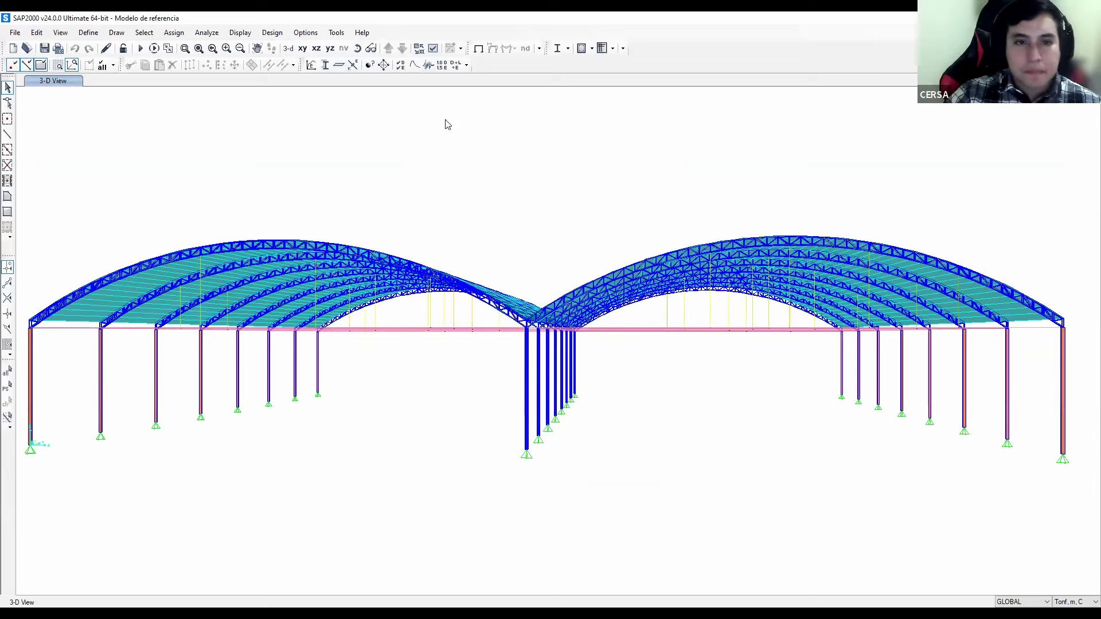
Step: Restore the default 3-D view, select one roof area between the two front trusses, and clear the selection
{"action": "left_click", "coordinate": [288, 48]}
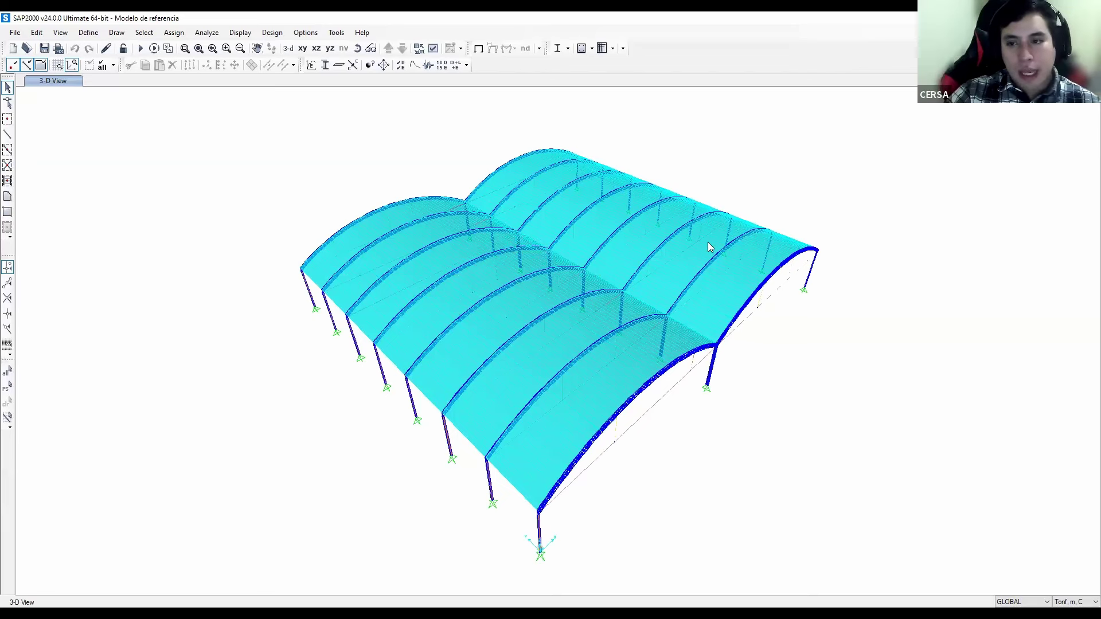
{"action": "scroll", "coordinate": [522, 471], "scroll_direction": "up", "scroll_amount": 5}
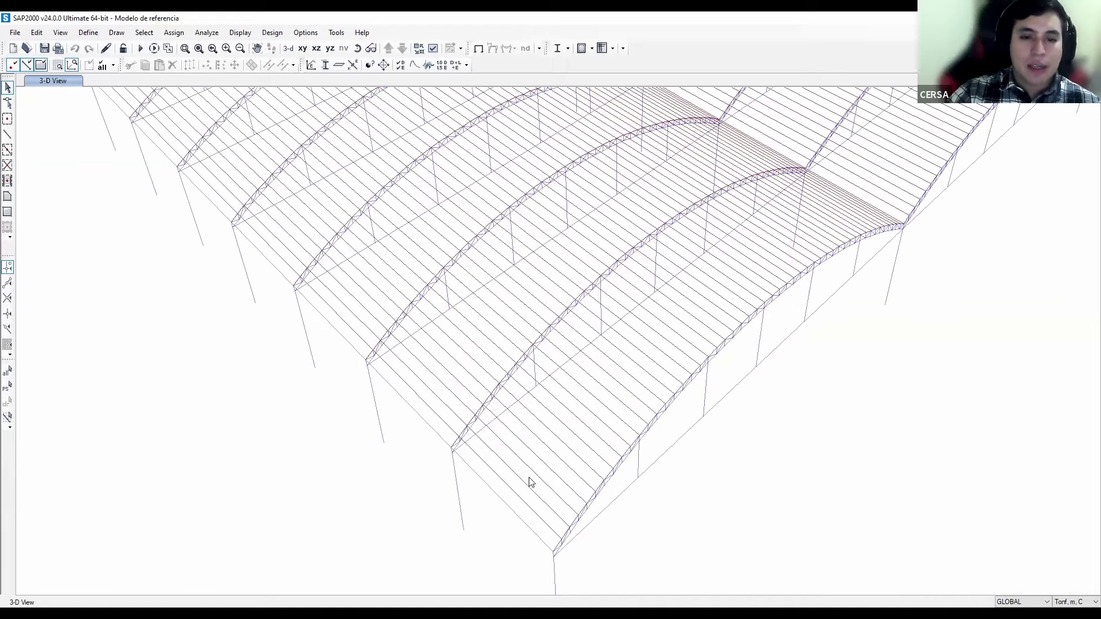
{"action": "scroll", "coordinate": [524, 474], "scroll_direction": "up", "scroll_amount": 4}
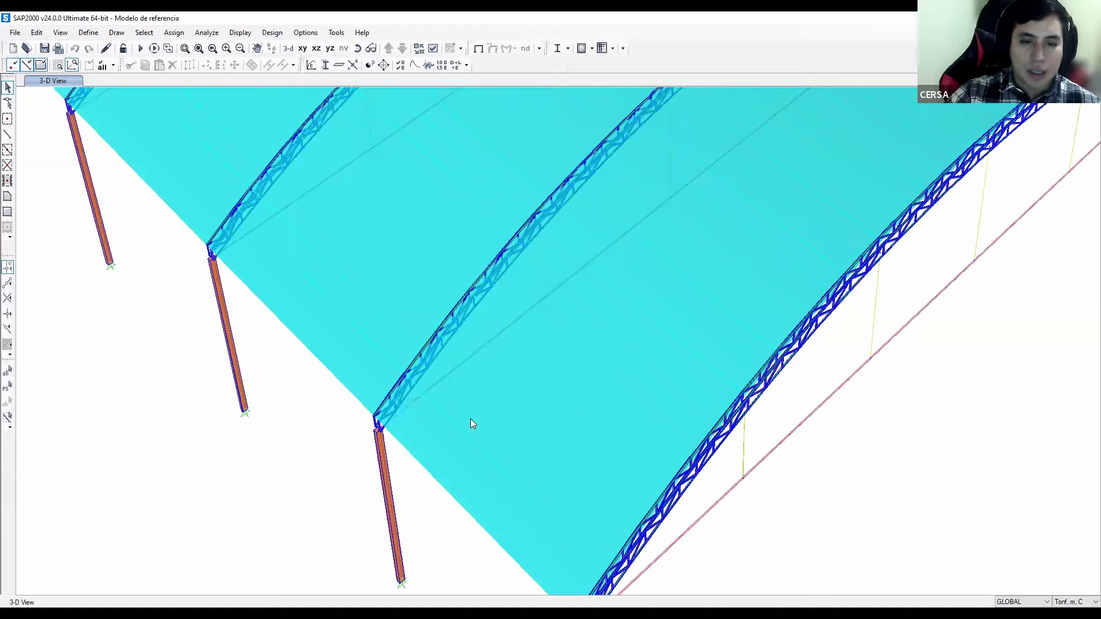
{"action": "left_click", "coordinate": [470, 418]}
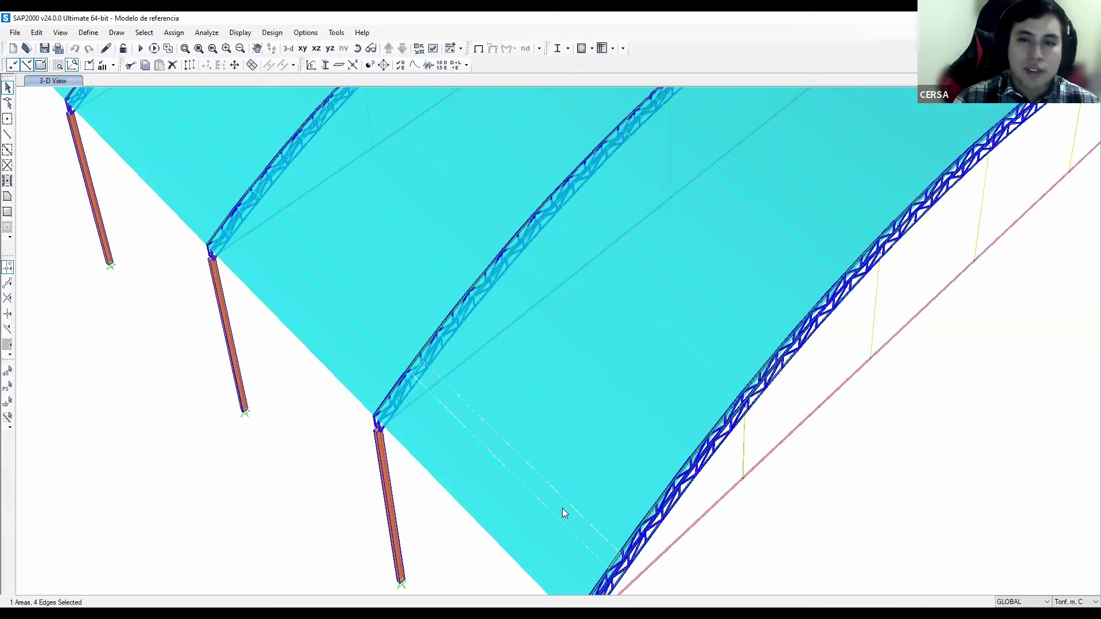
{"action": "key", "text": "ctrl+q"}
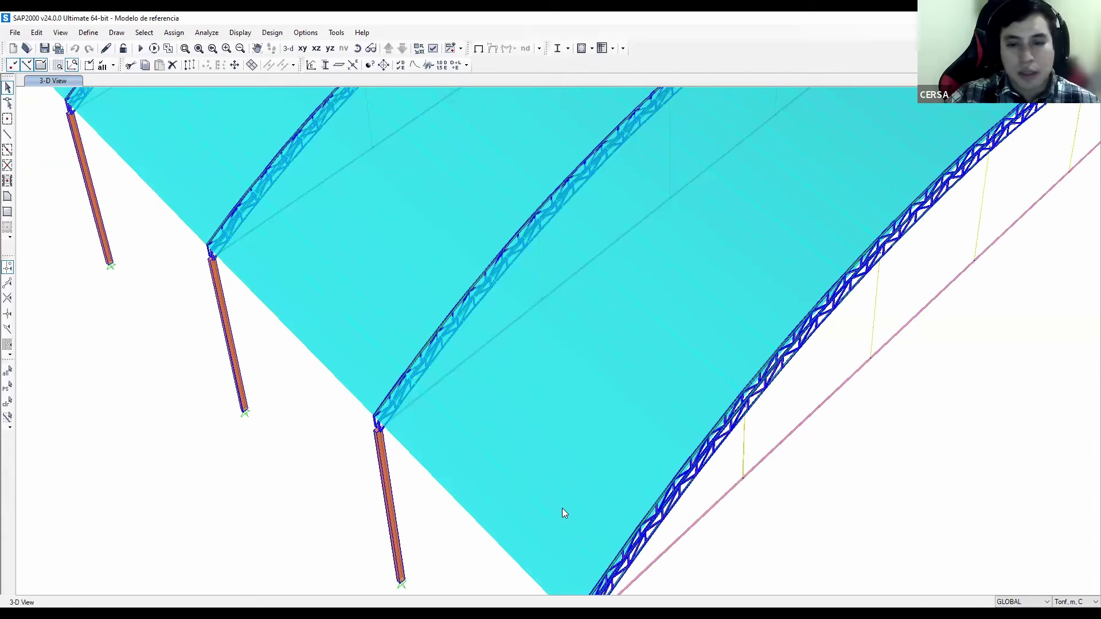
Step: Hide the roof area objects and view the complete set of trusses, columns and members under the arches
{"action": "left_click", "coordinate": [41, 65]}
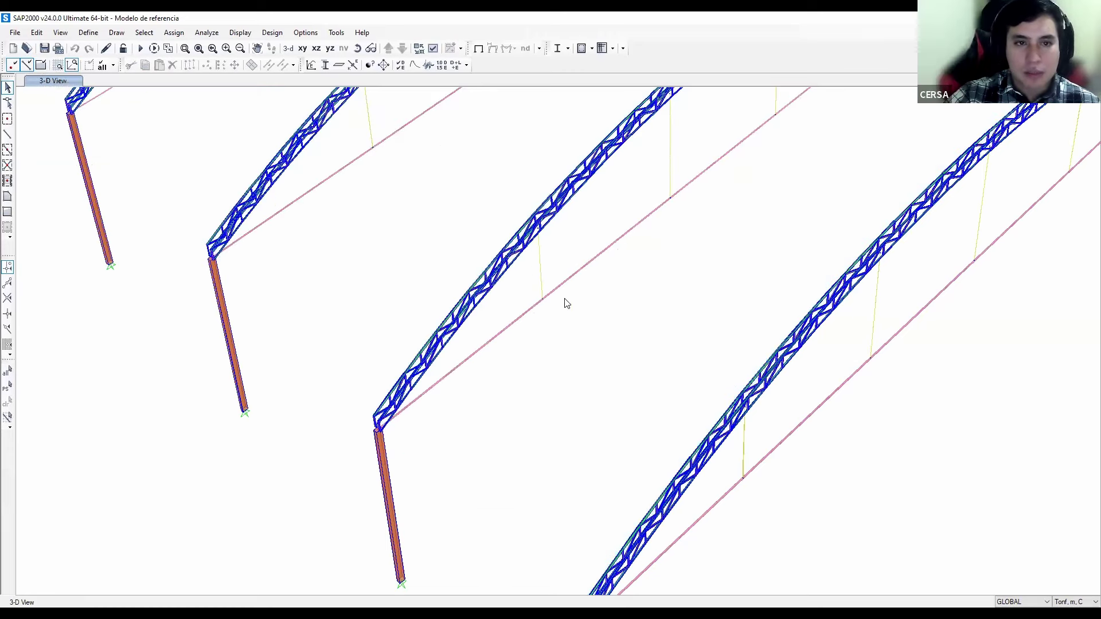
{"action": "scroll", "coordinate": [598, 290], "scroll_direction": "down", "scroll_amount": 5}
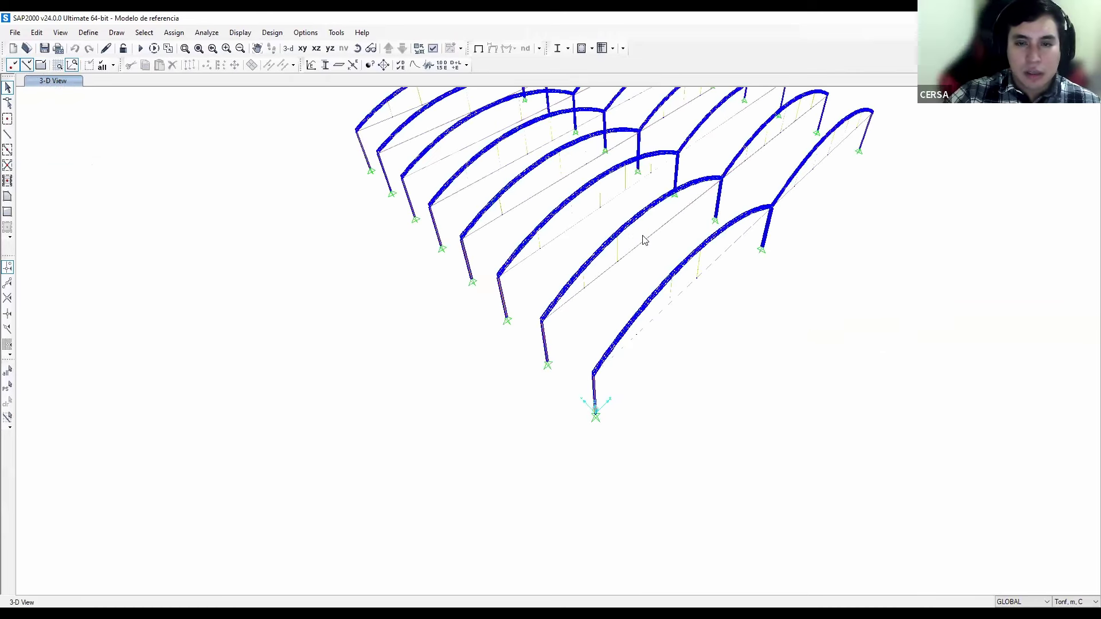
{"action": "scroll", "coordinate": [645, 240], "scroll_direction": "down", "scroll_amount": 3}
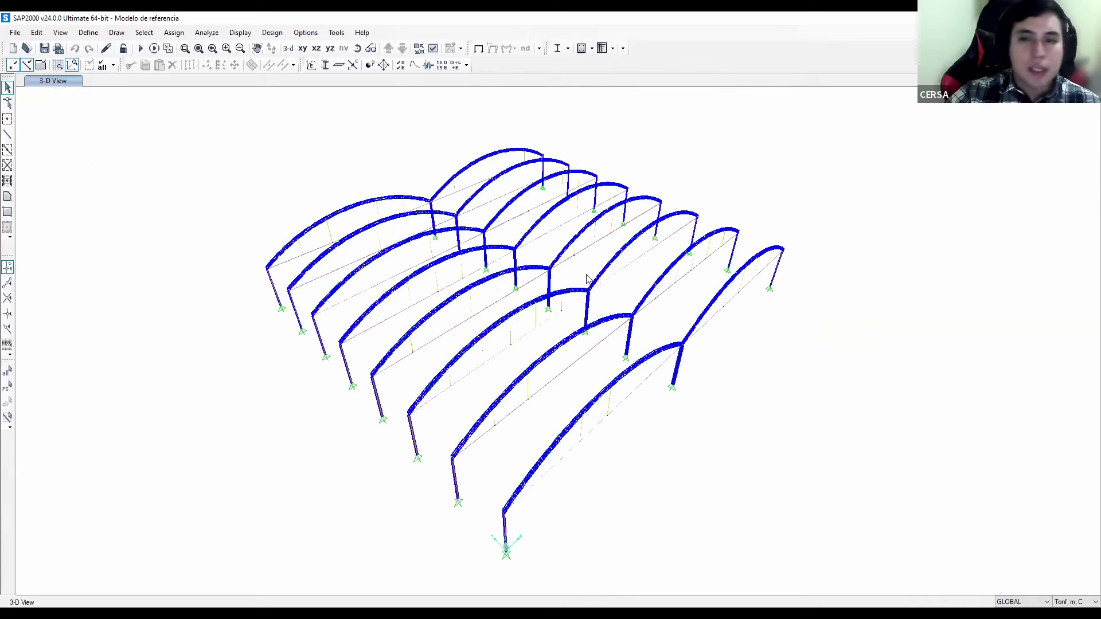
{"action": "left_click", "coordinate": [41, 65]}
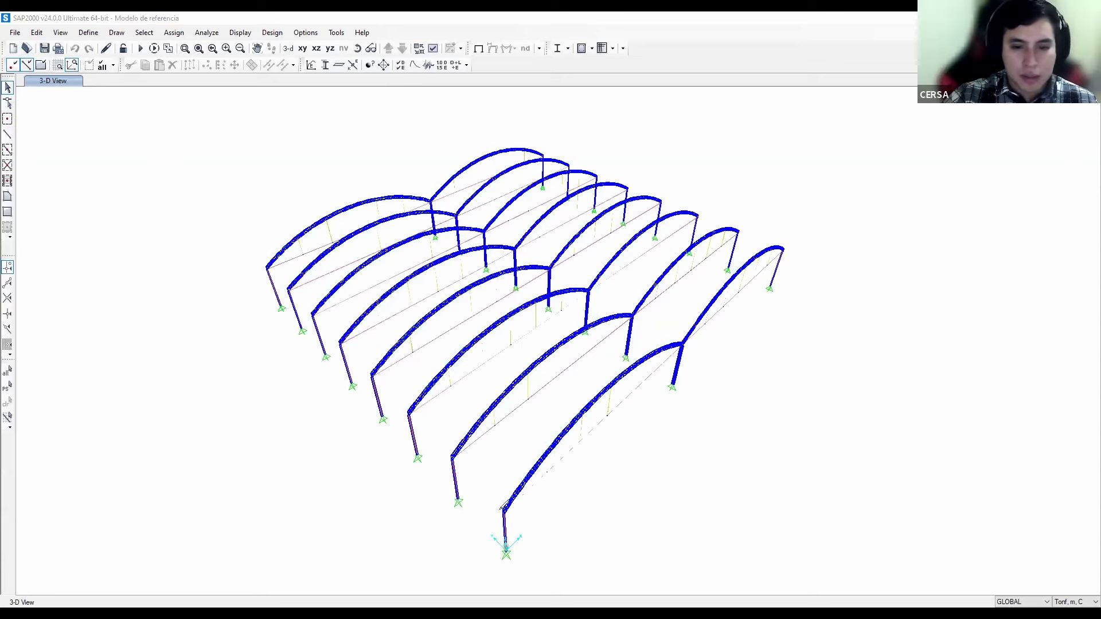
{"action": "left_click", "coordinate": [503, 509]}
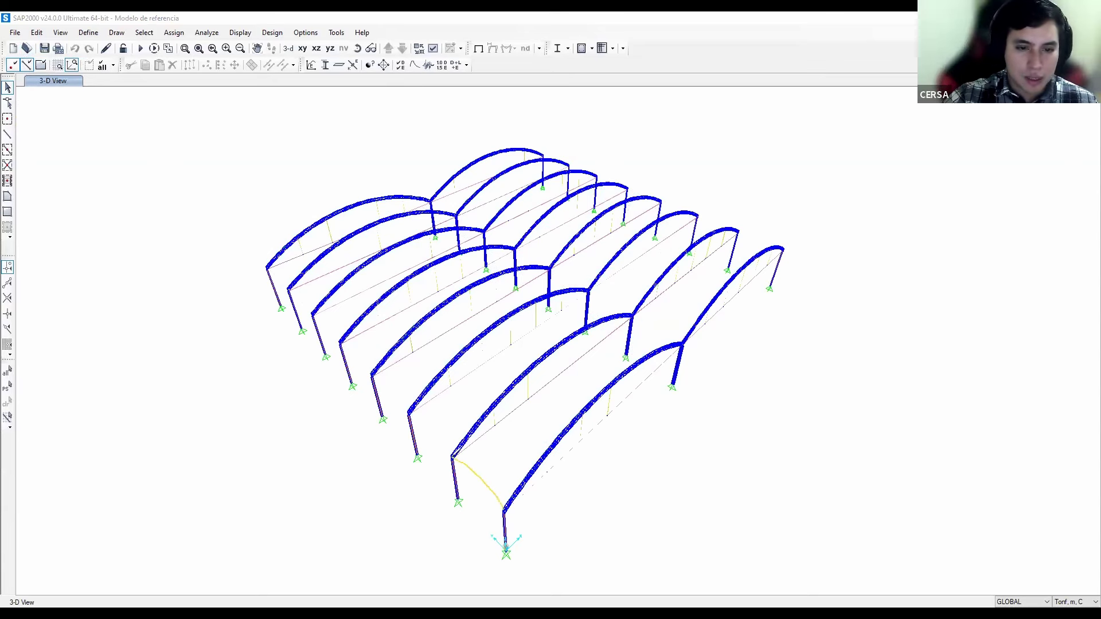
{"action": "key", "text": "Escape"}
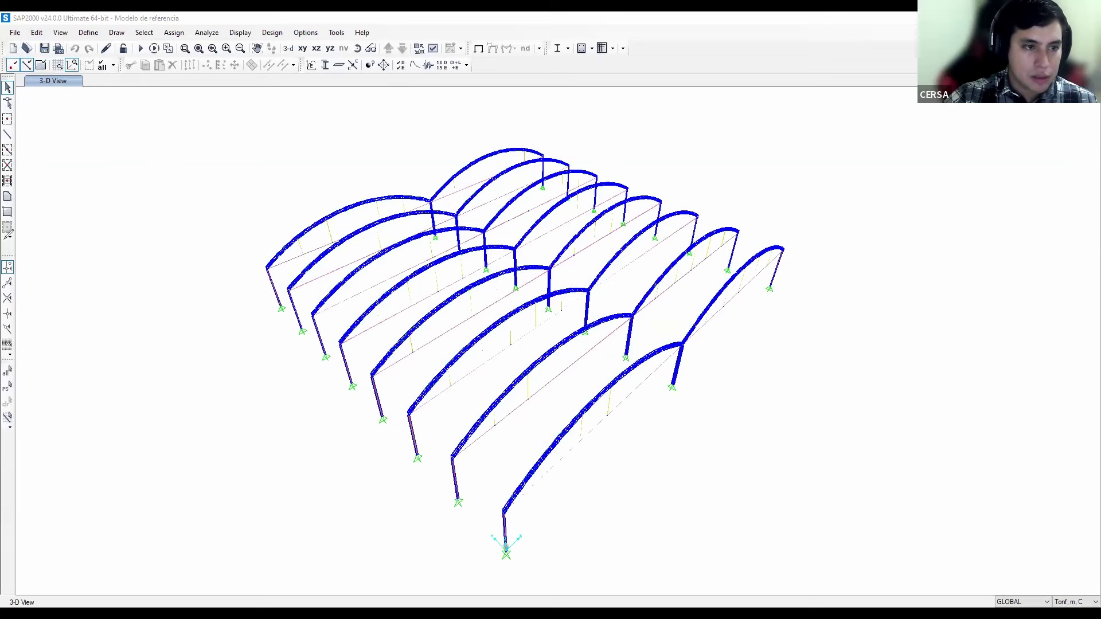
Step: Annotate the view with straight yellow lines joining the truss ends along the outer column row and crossing the near arches lengthwise
{"action": "left_click", "coordinate": [504, 509]}
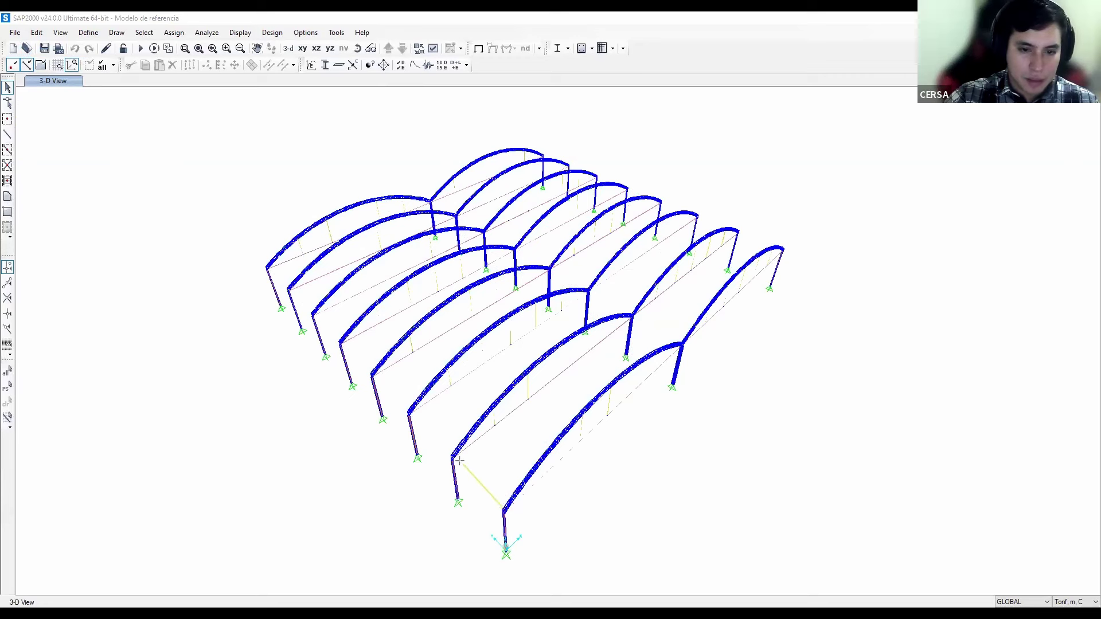
{"action": "left_click", "coordinate": [451, 457]}
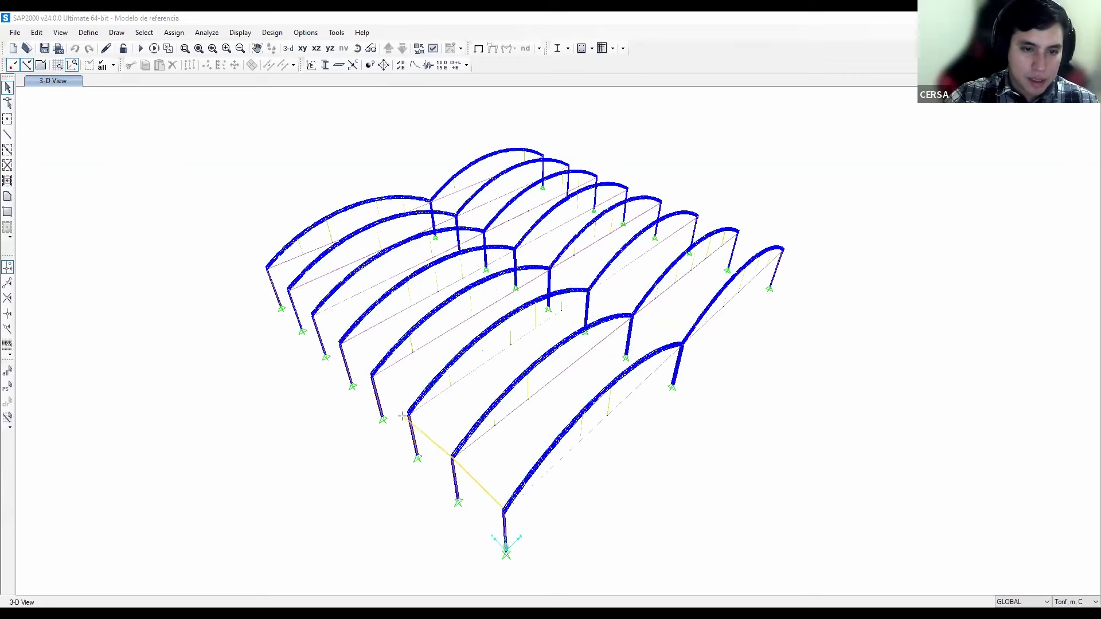
{"action": "left_click", "coordinate": [407, 411]}
{"action": "left_click", "coordinate": [373, 375]}
{"action": "left_click", "coordinate": [342, 339]}
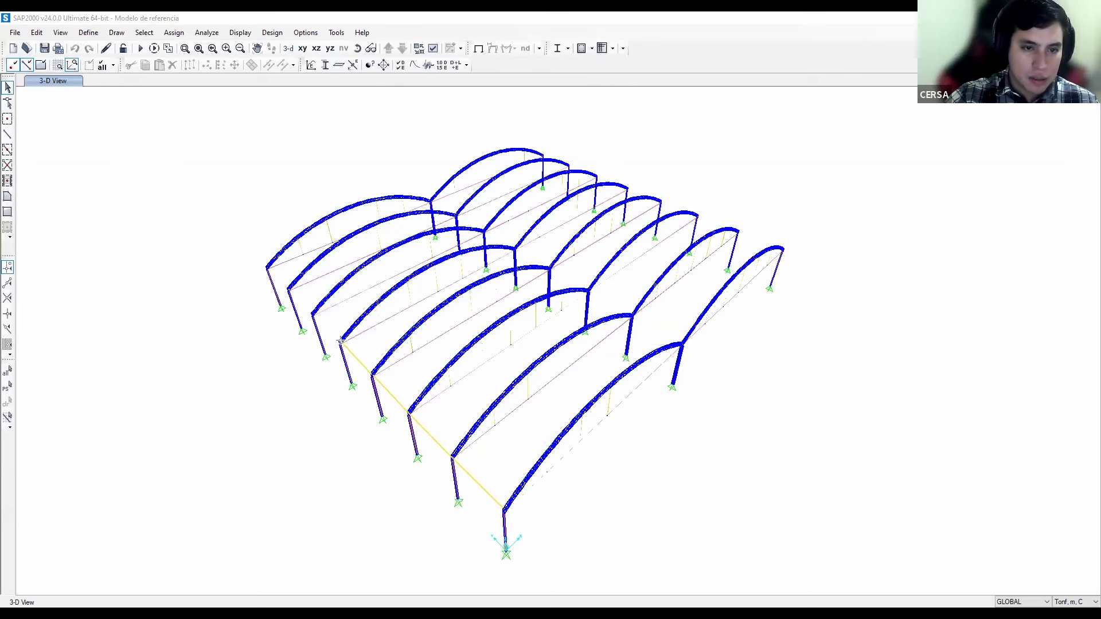
{"action": "left_click", "coordinate": [312, 314]}
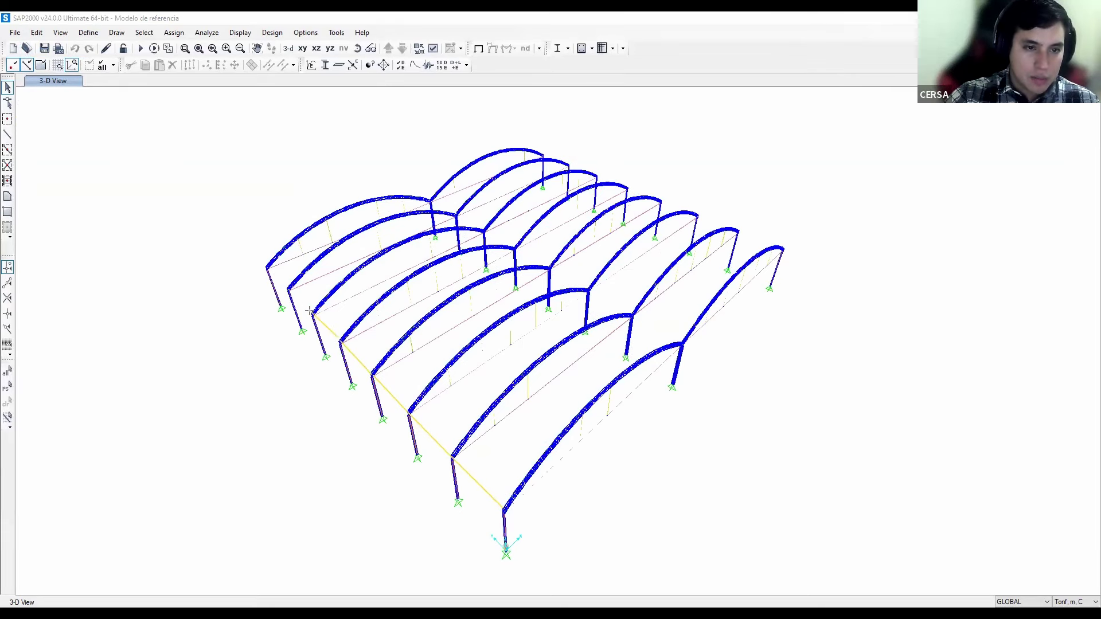
{"action": "left_click", "coordinate": [289, 289]}
{"action": "left_click", "coordinate": [491, 401]}
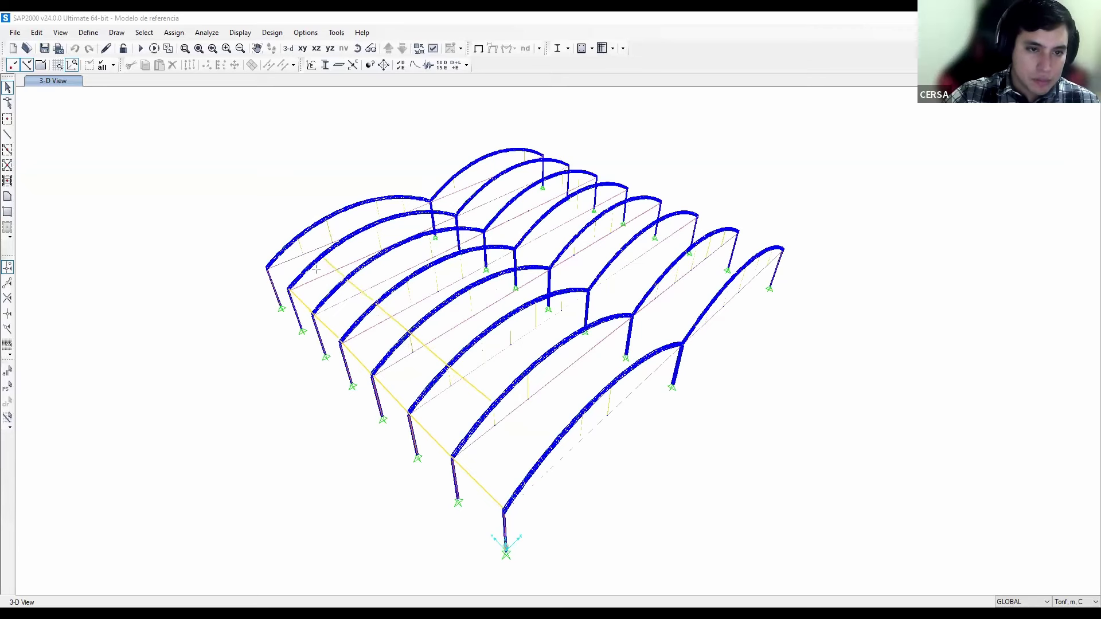
{"action": "left_click", "coordinate": [267, 267]}
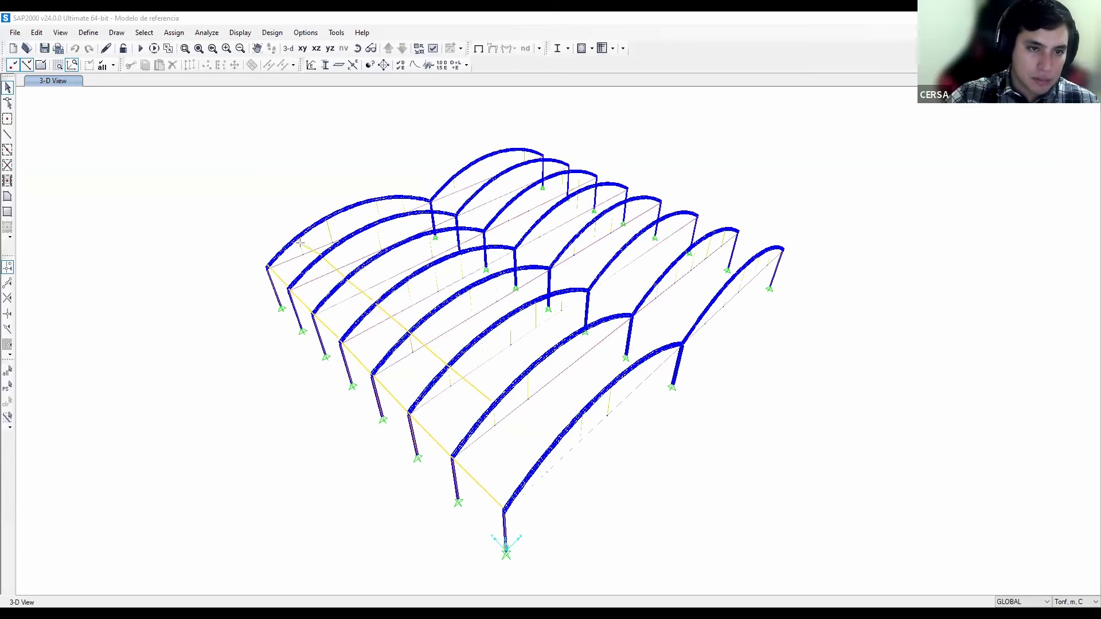